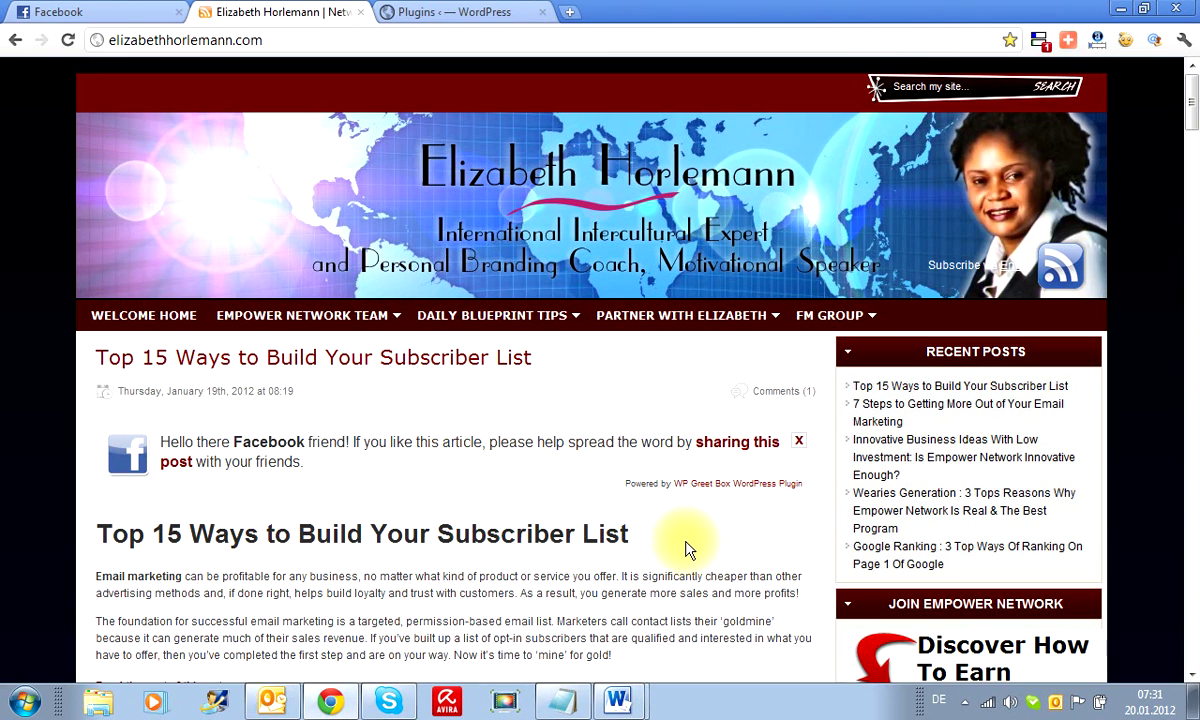
# - Switch to the WordPress admin and open the "Empower Network Codes" draft from the posts list for editing
pyautogui.click(465, 12)
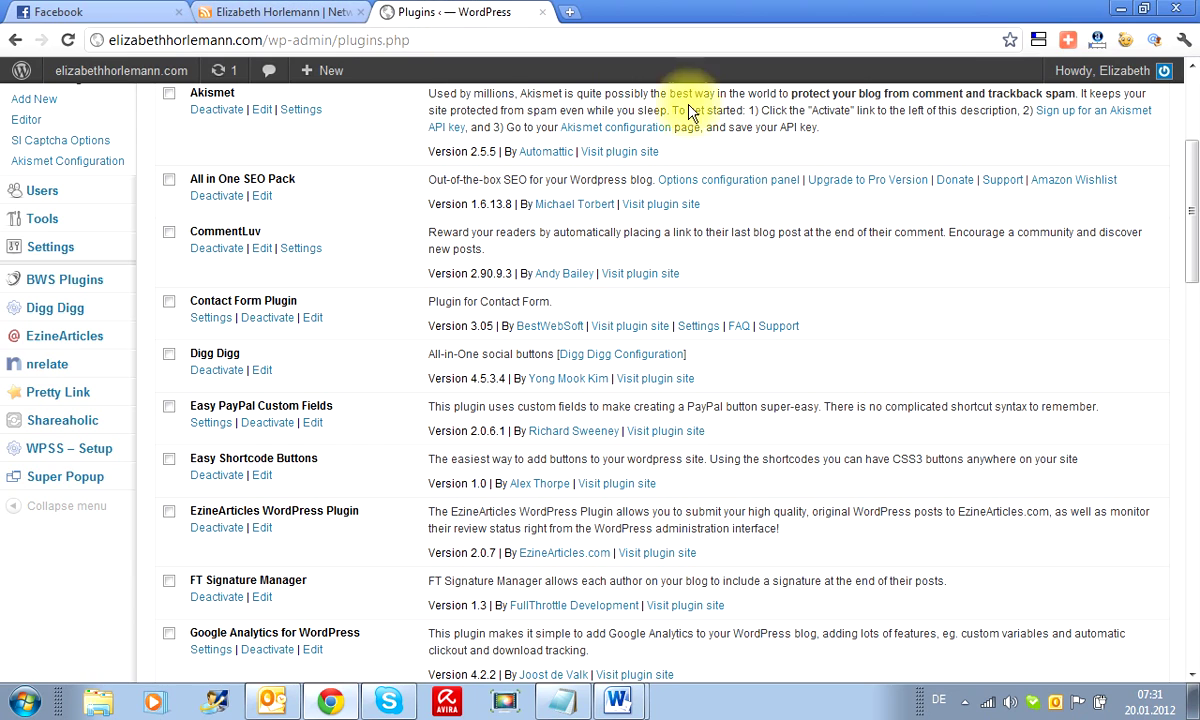
pyautogui.scroll(3, 1190, 268)
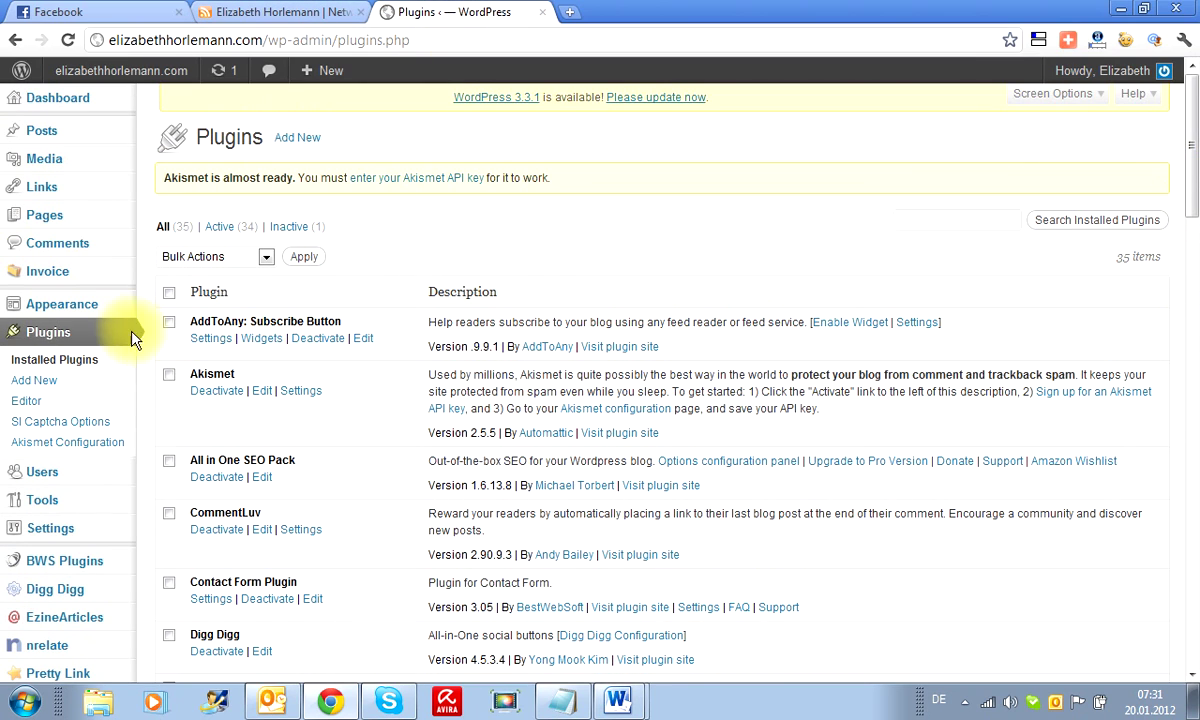
pyautogui.moveTo(107, 139)
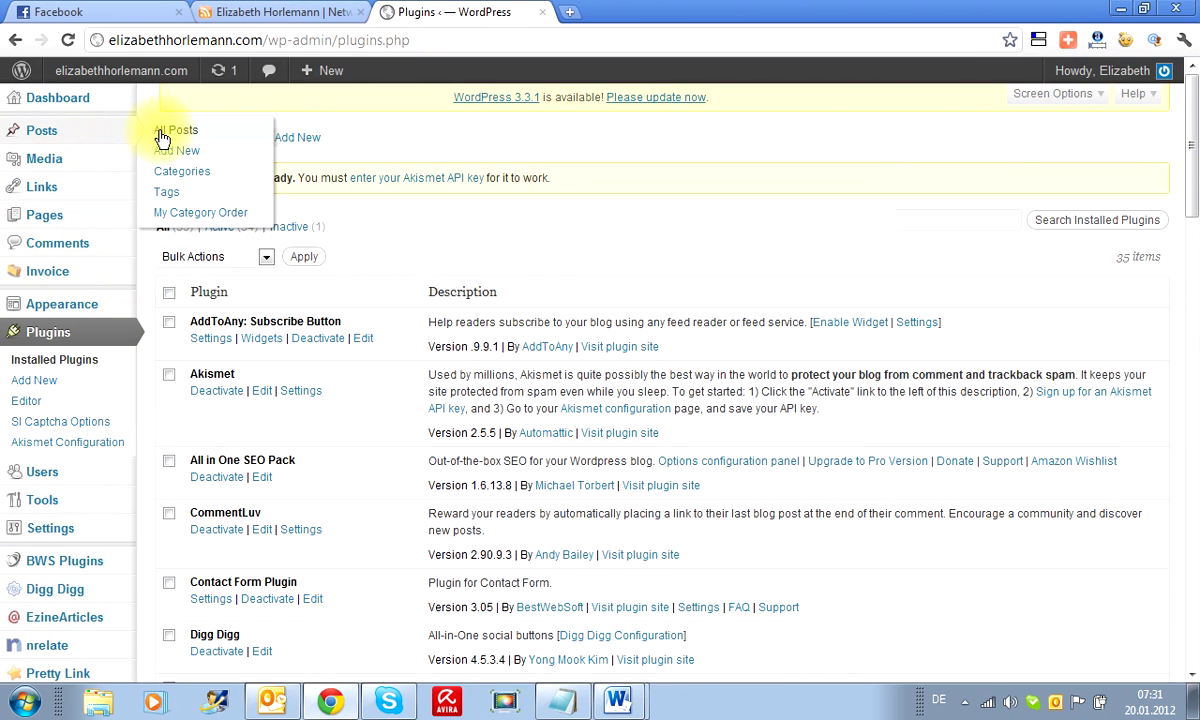
pyautogui.click(163, 131)
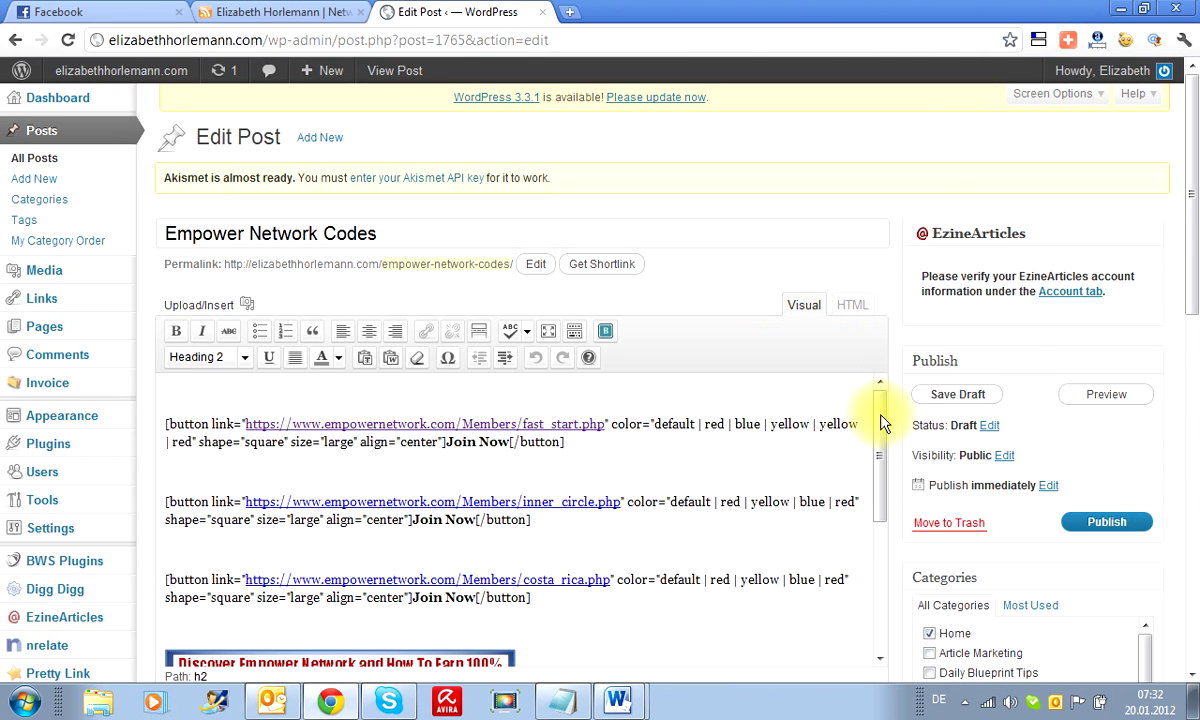
# - Preview the "Empower Network Codes" draft, dismiss the pop-up advert and examine the Join Now buttons
pyautogui.click(1105, 395)
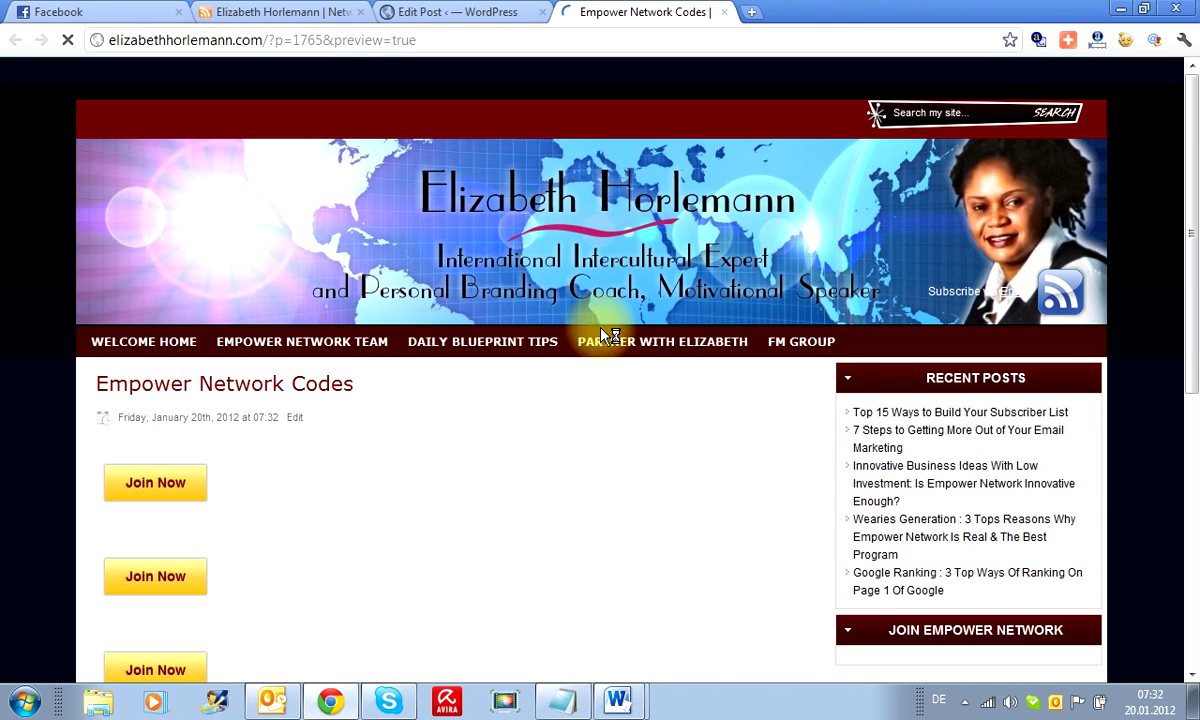
pyautogui.scroll(-1, 326, 481)
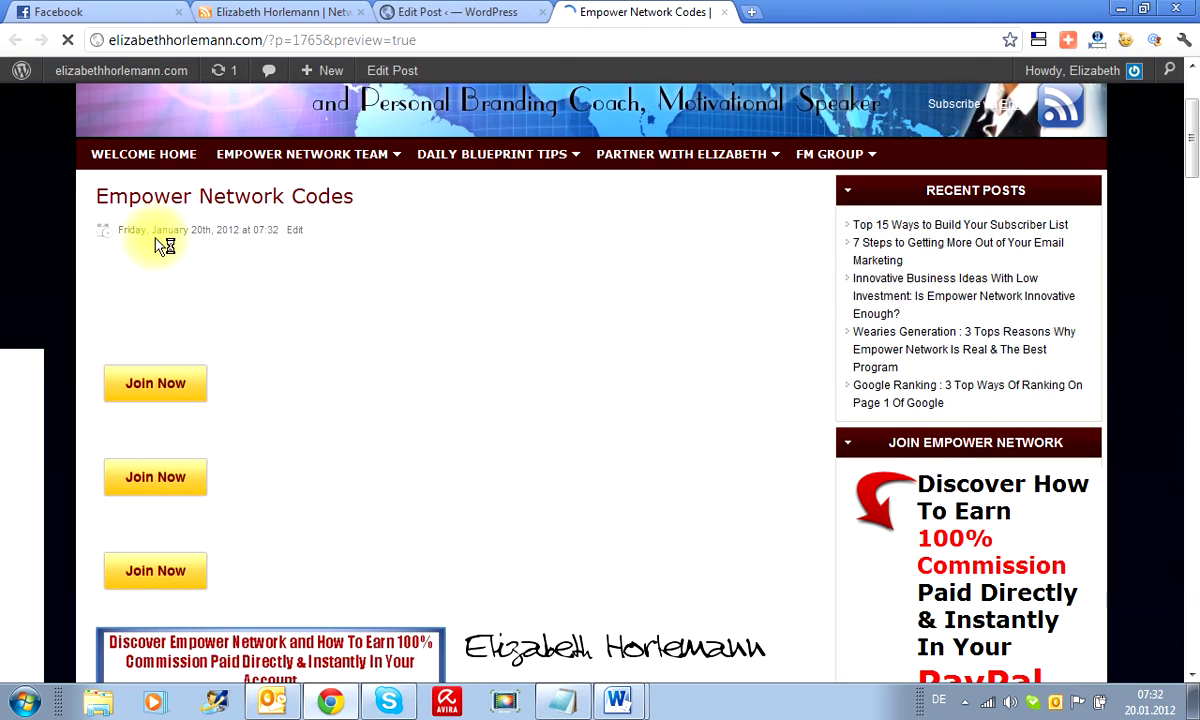
pyautogui.scroll(-1, 169, 257)
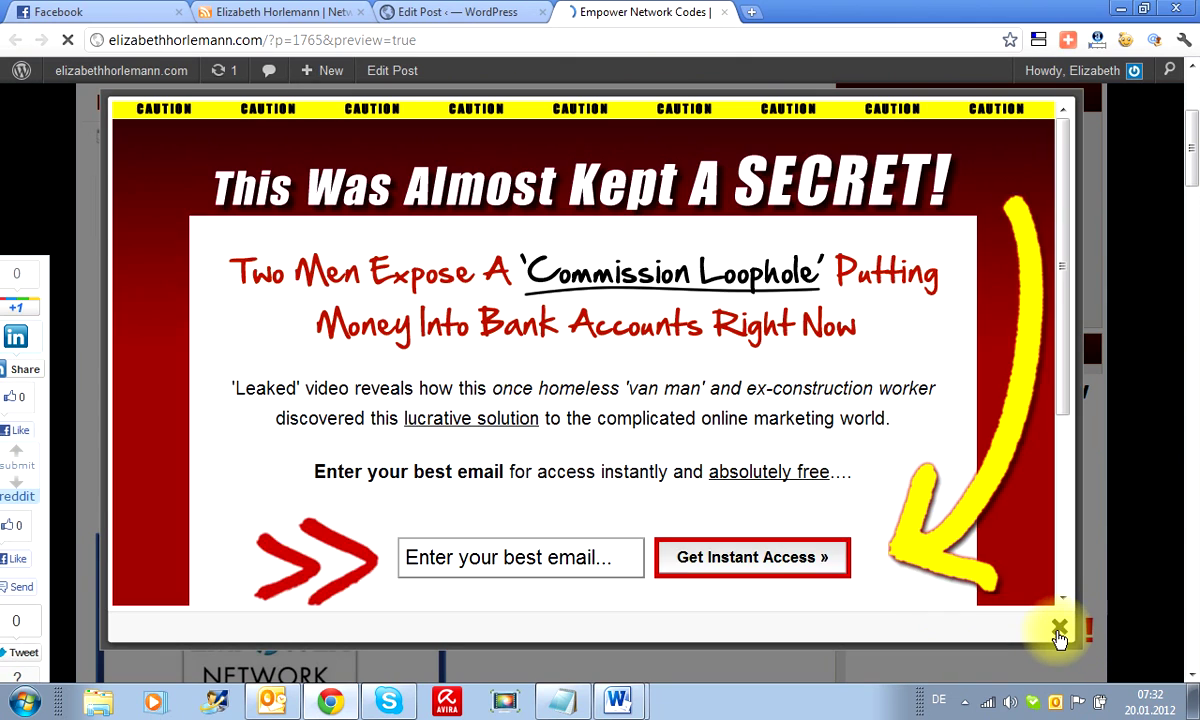
pyautogui.click(1062, 630)
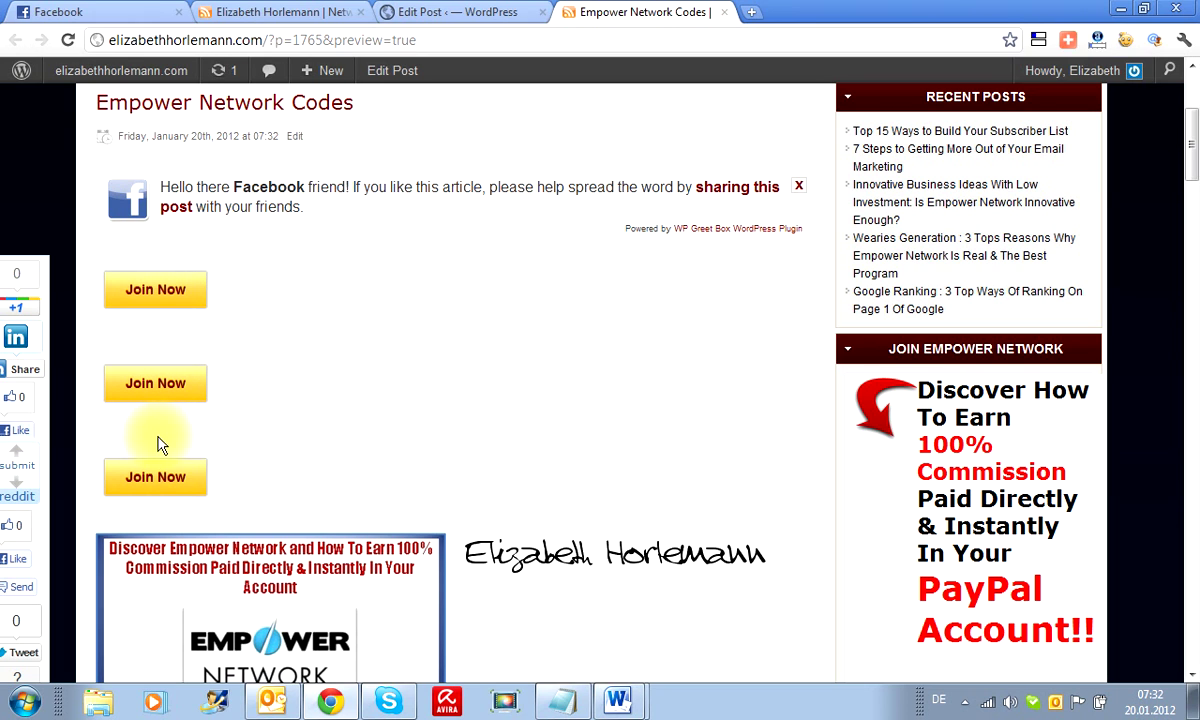
# - Return to the WordPress admin and copy the plugin name "Easy Shortcode Buttons" from the installed plugins list
pyautogui.click(437, 13)
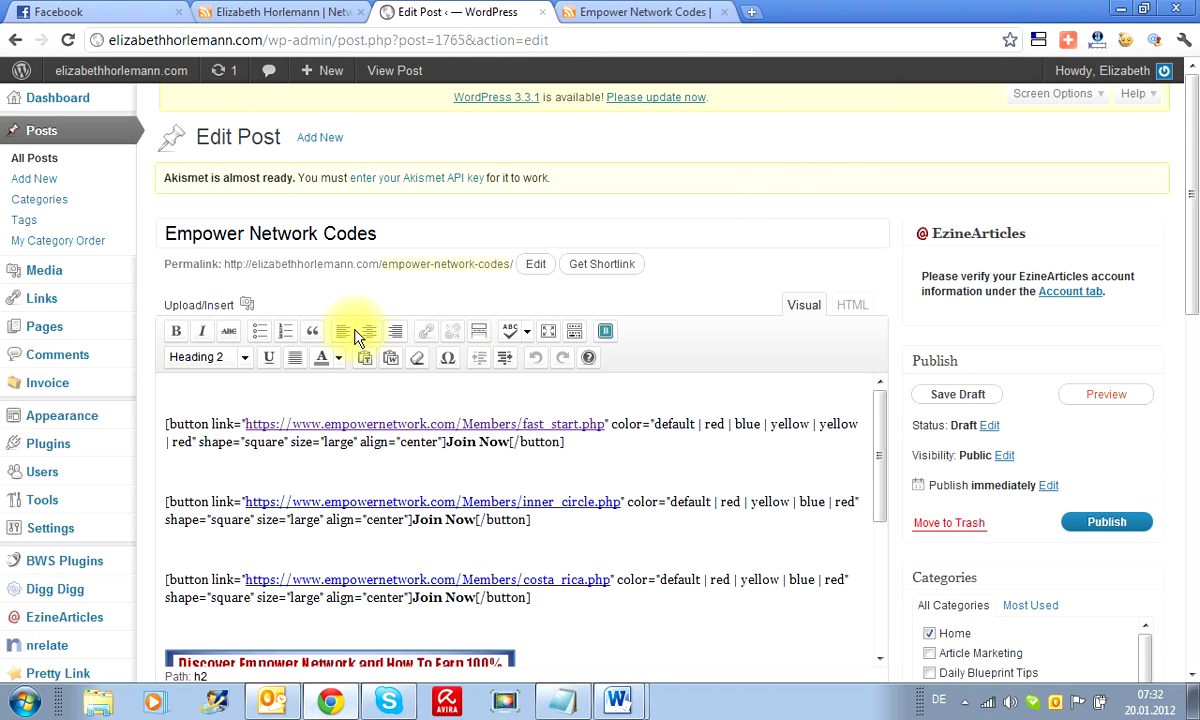
pyautogui.moveTo(113, 454)
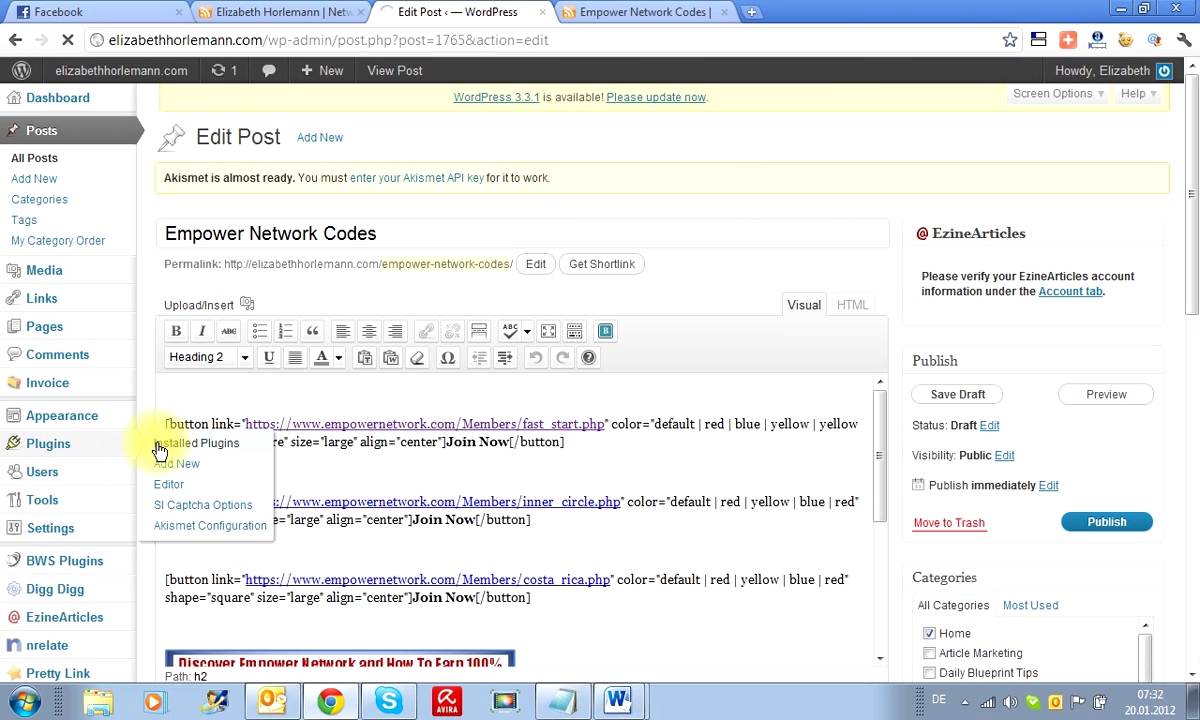
pyautogui.click(159, 448)
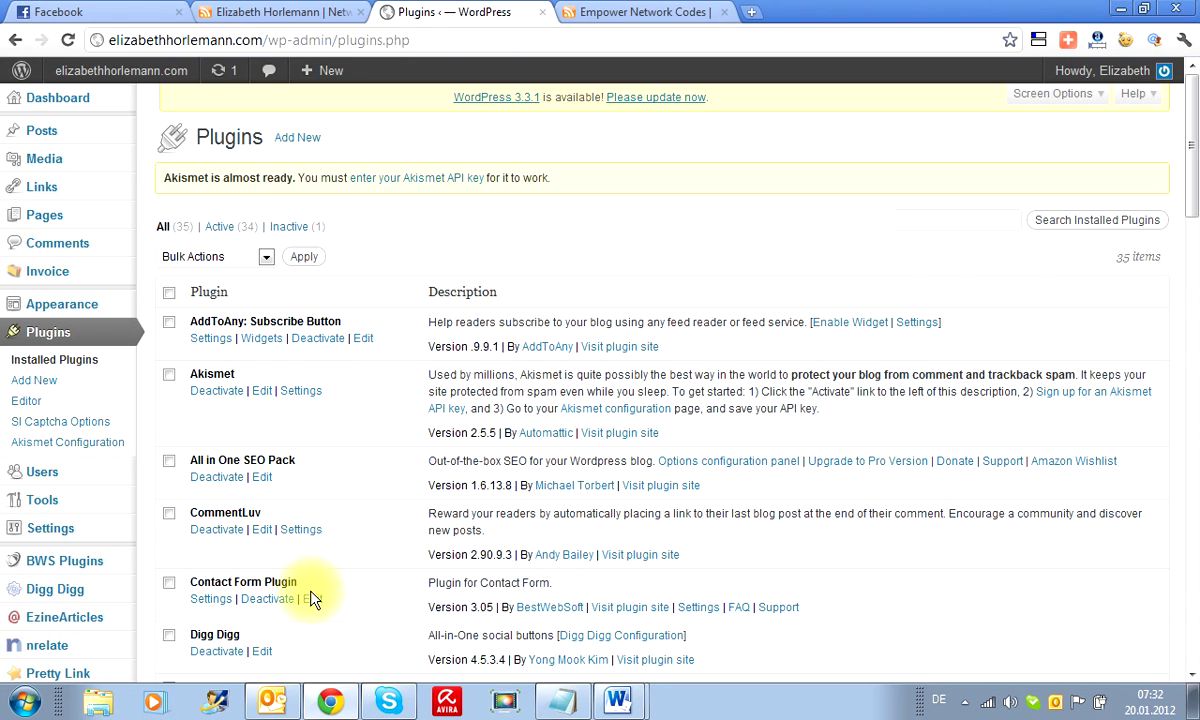
pyautogui.scroll(-1, 340, 585)
pyautogui.scroll(-1, 358, 576)
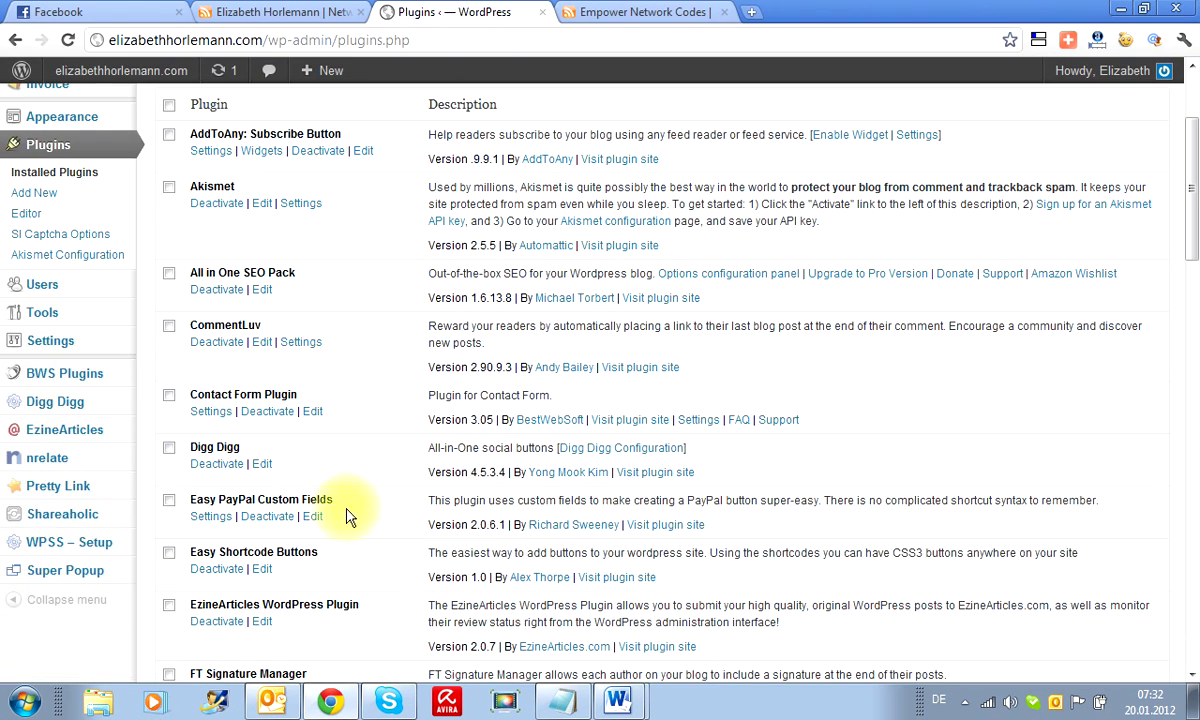
pyautogui.moveTo(321, 553); pyautogui.dragTo(197, 552)
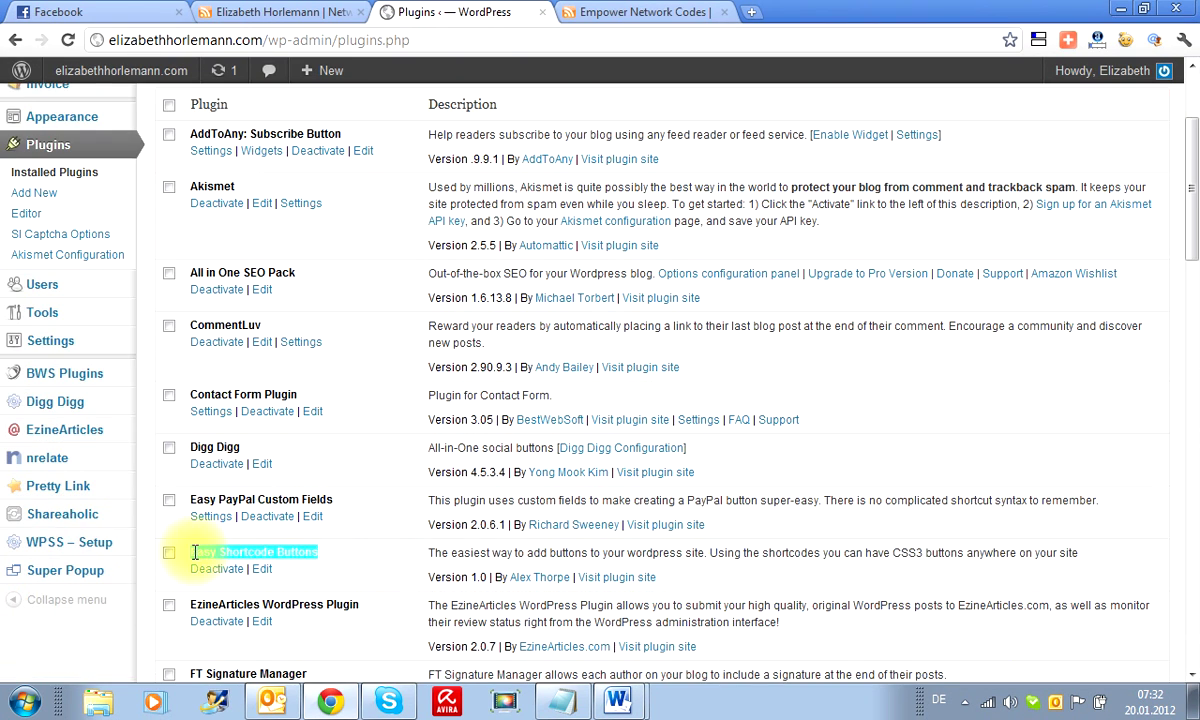
pyautogui.rightClick(203, 549)
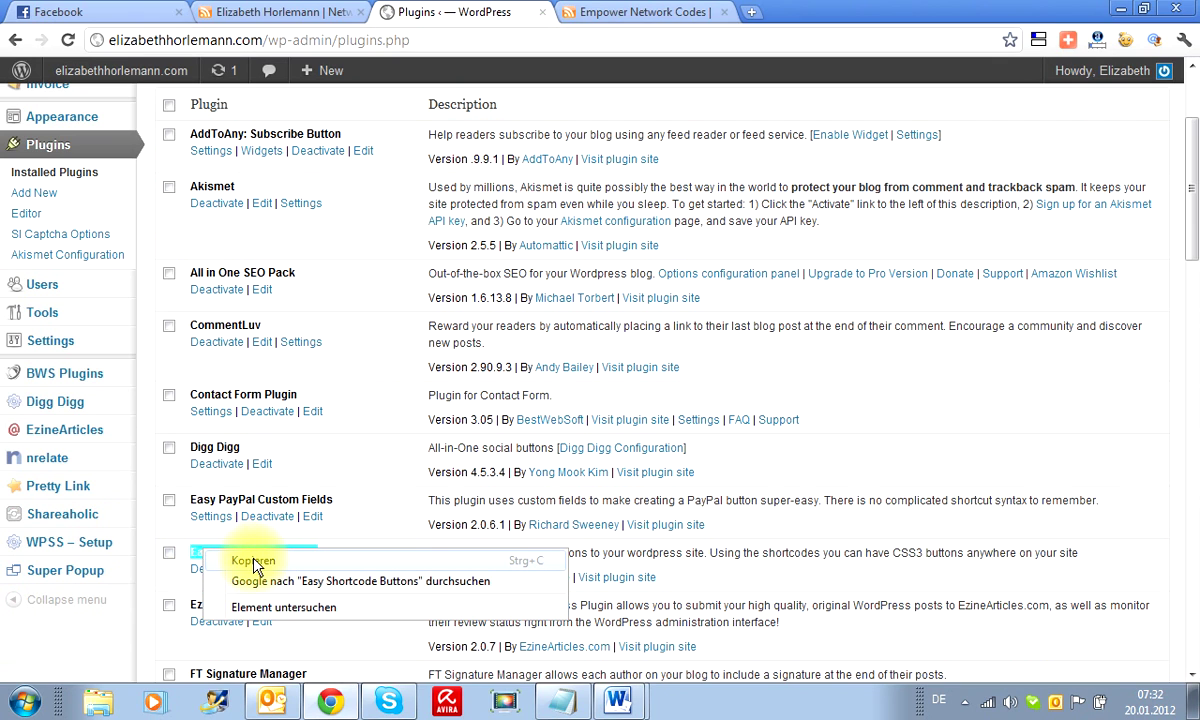
pyautogui.click(236, 554)
# - Search the plugin directory for "Easy Shortcode Buttons" by term and look through the results
pyautogui.moveTo(1189, 200); pyautogui.dragTo(1171, 139)
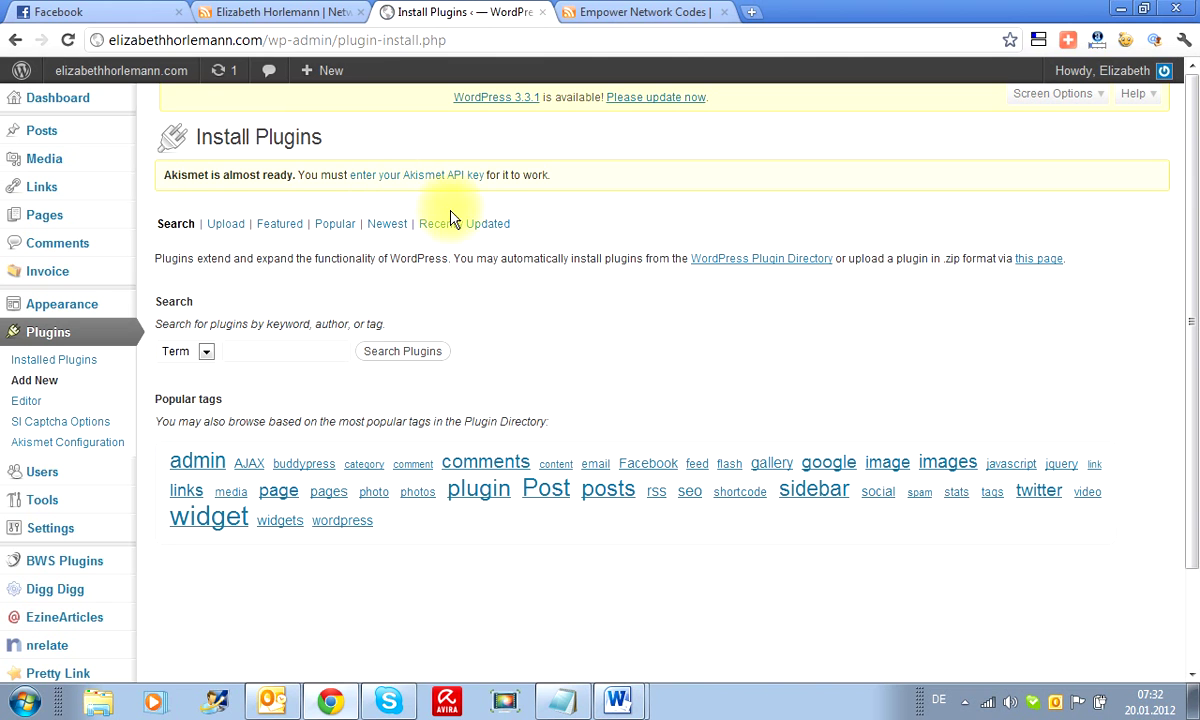
pyautogui.rightClick(257, 354)
pyautogui.click(300, 455)
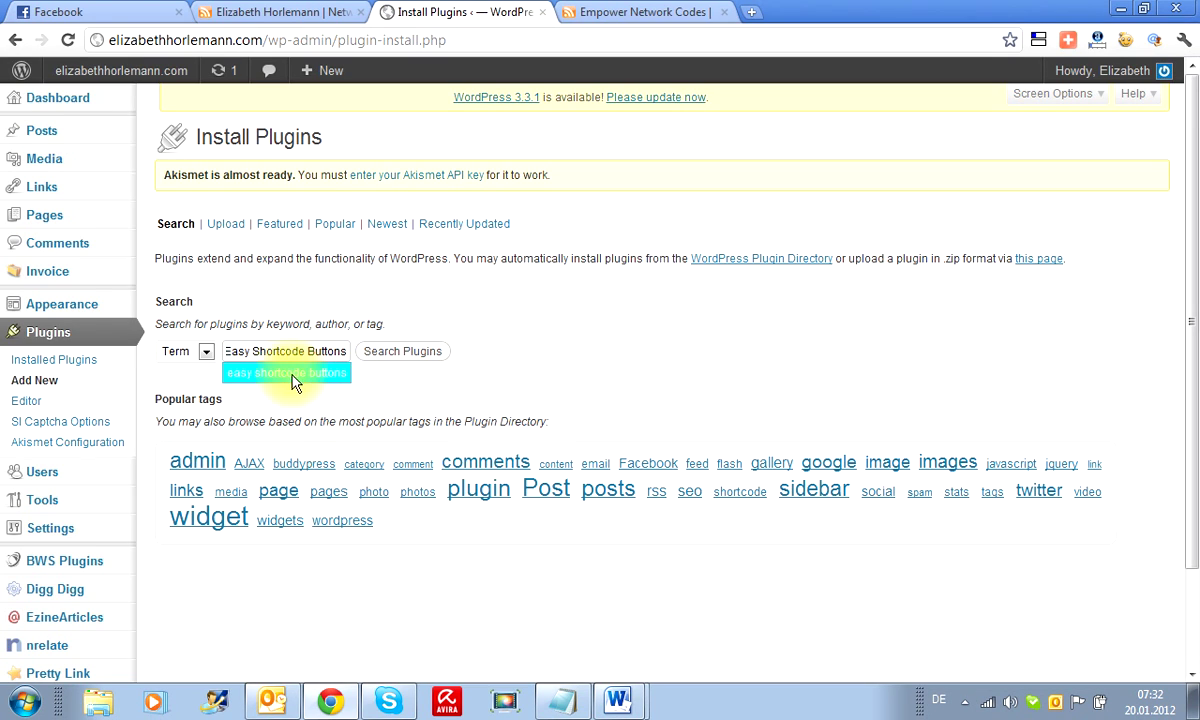
pyautogui.click(427, 352)
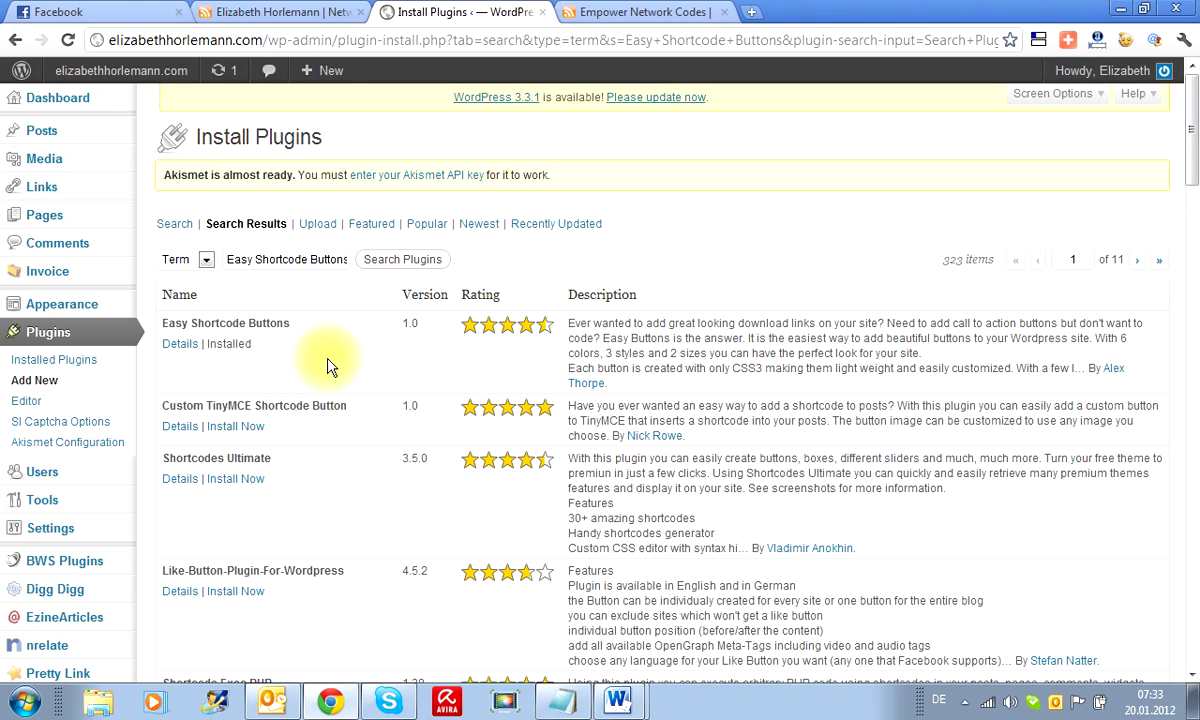
pyautogui.scroll(-3, 1196, 174)
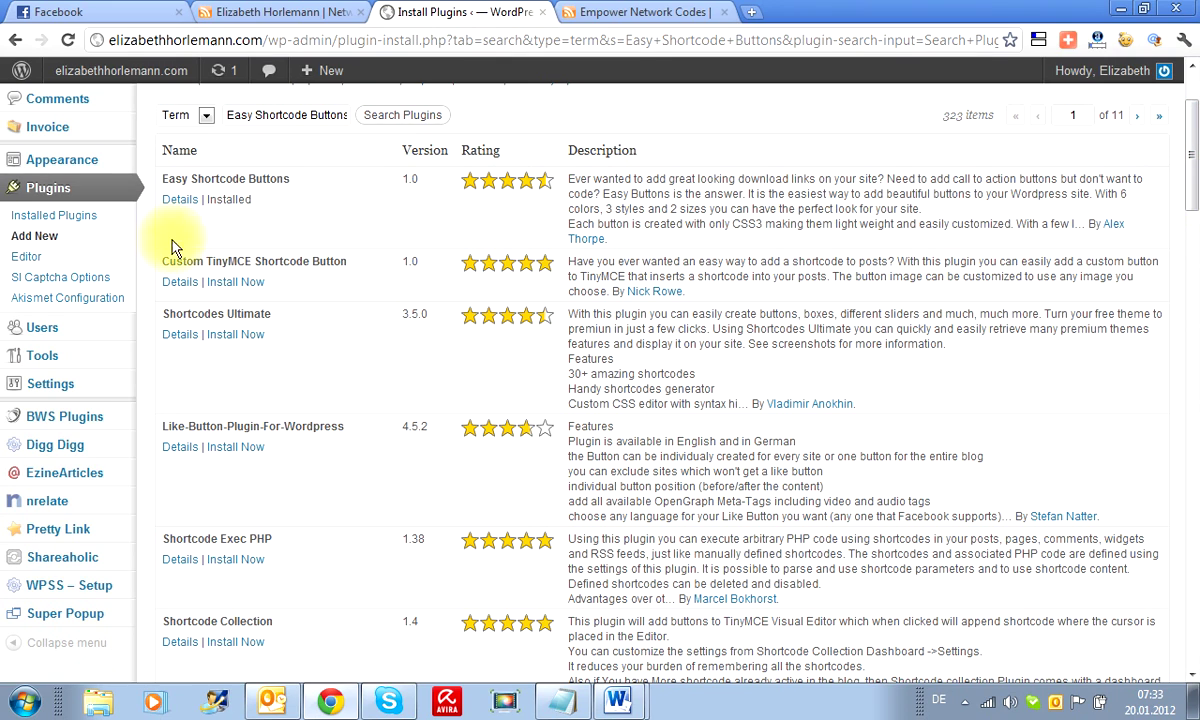
# - Open the Easy Buttons Custom settings and examine the custom button CSS code
pyautogui.moveTo(124, 393)
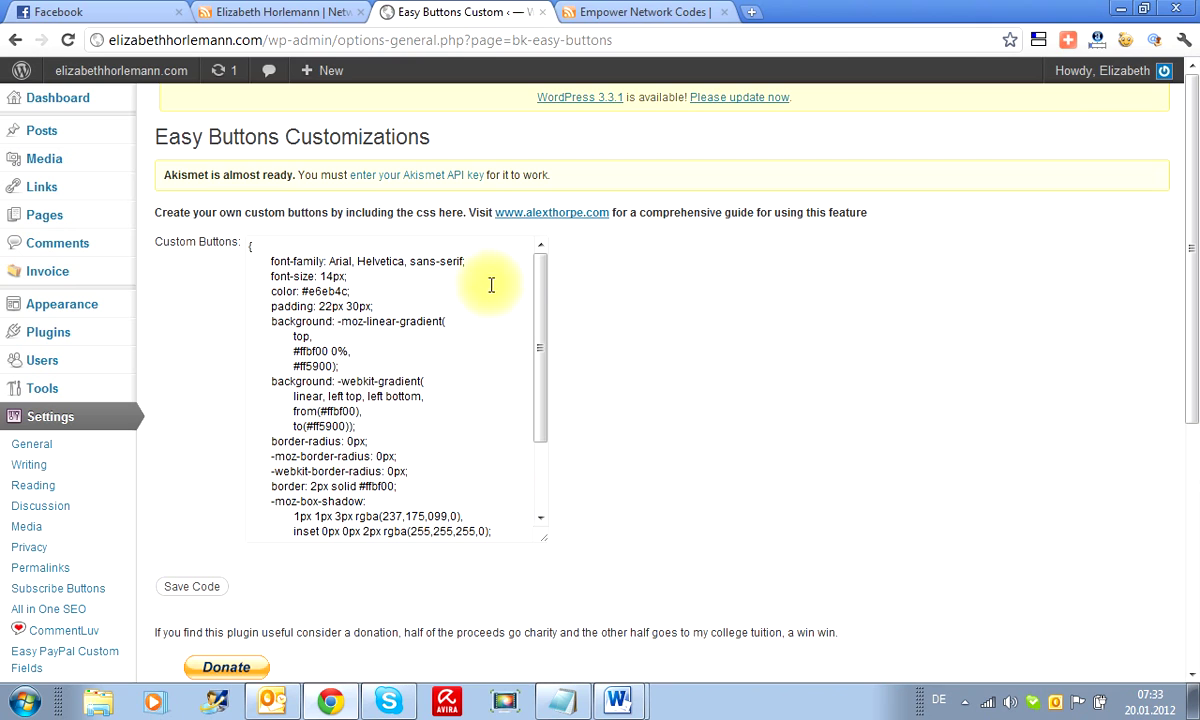
pyautogui.moveTo(541, 275)
pyautogui.mouseDown()
pyautogui.moveTo(546, 405)
pyautogui.moveTo(552, 250)
pyautogui.moveTo(537, 368)
pyautogui.moveTo(538, 250)
pyautogui.mouseUp()
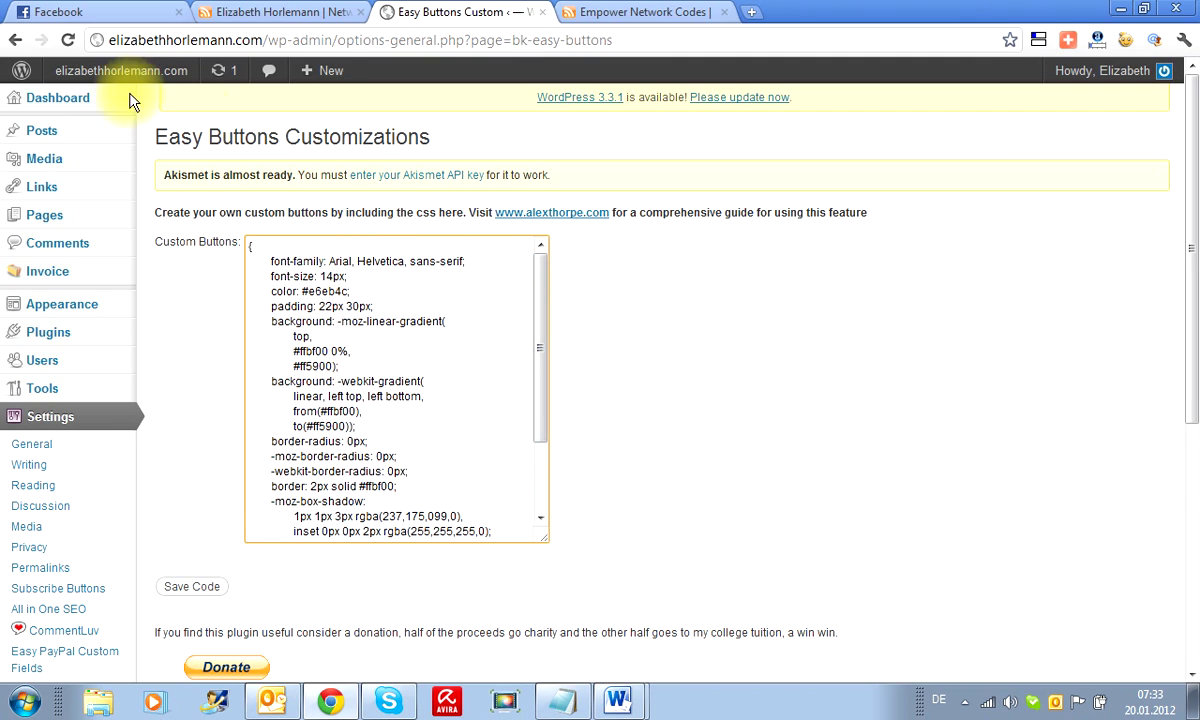
# - Reopen the "Empower Network Codes" draft from the posts list for editing
pyautogui.moveTo(88, 138)
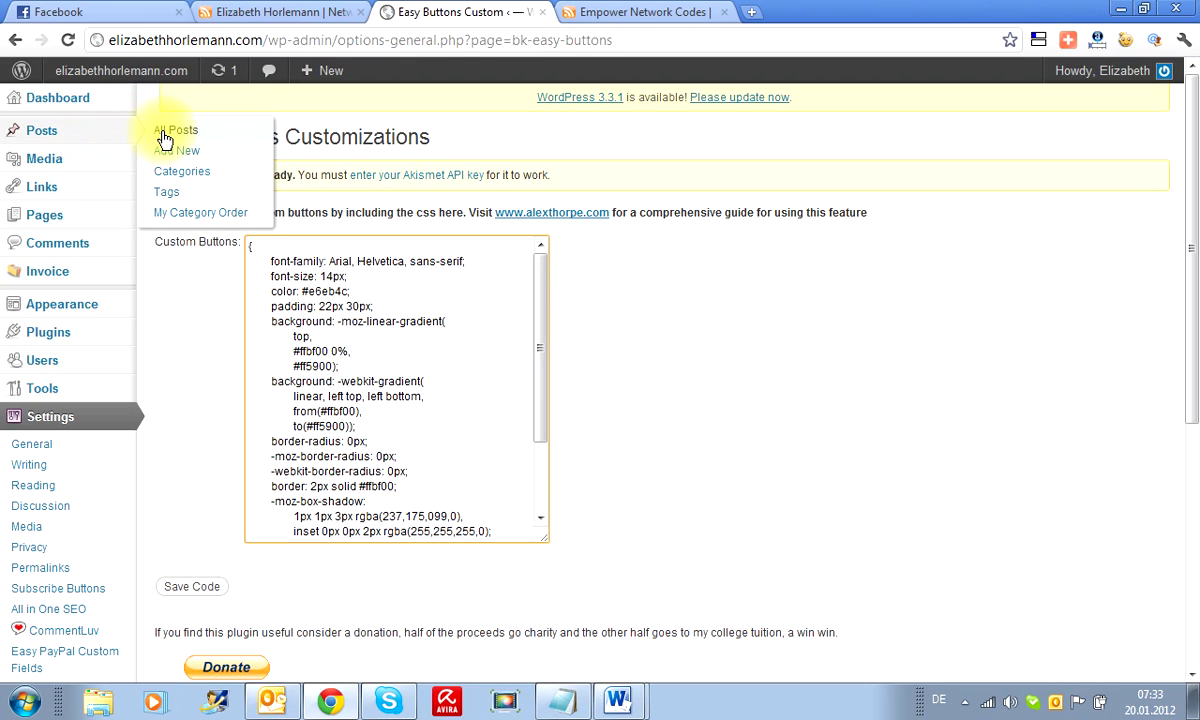
pyautogui.click(165, 138)
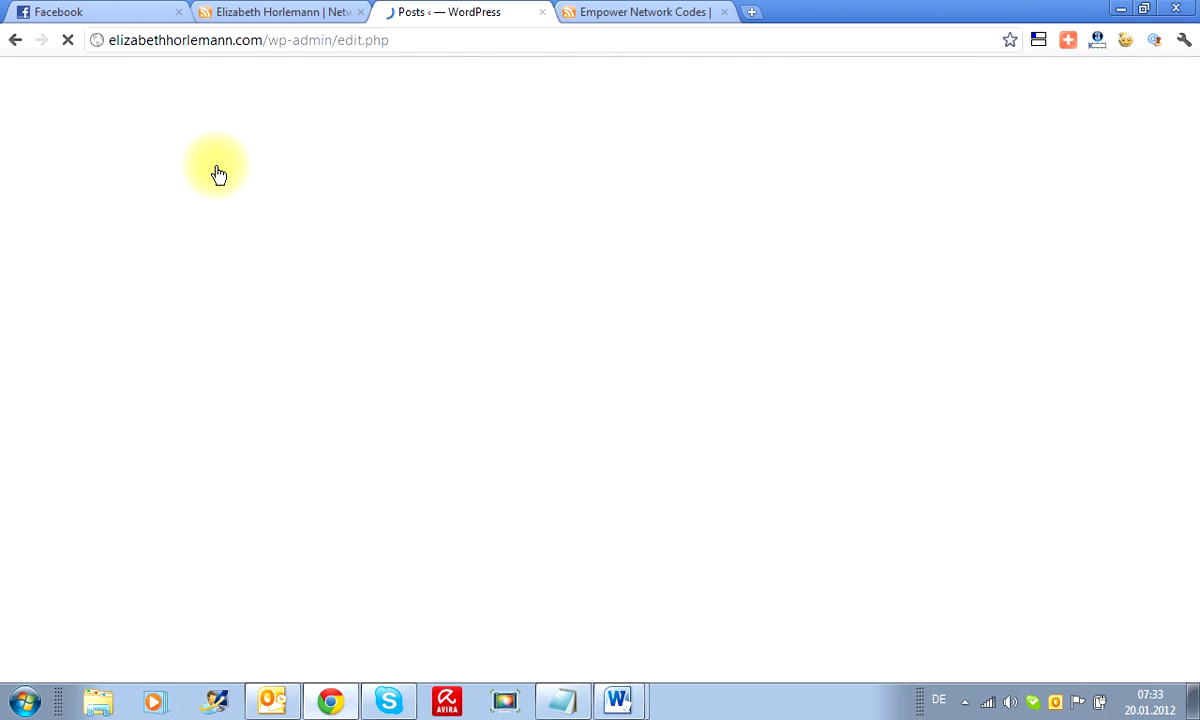
pyautogui.moveTo(228, 348)
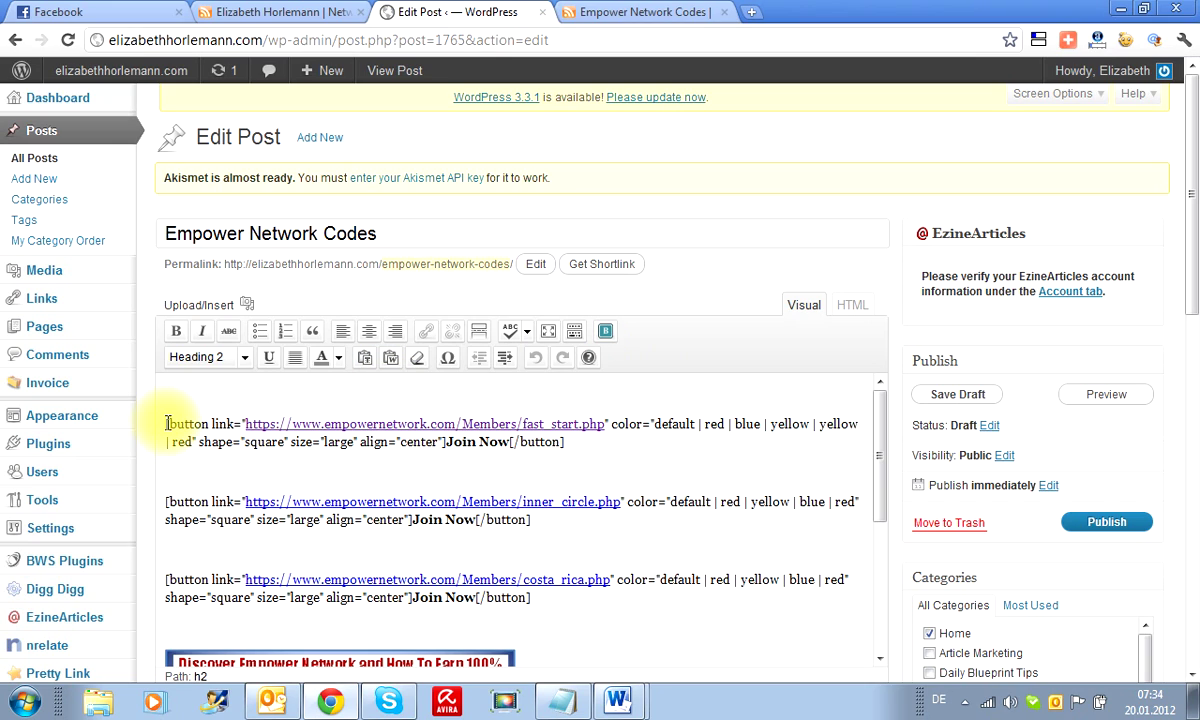
# - Insert the default button shortcode on a new line above the first Join Now shortcode, and delete it again
pyautogui.press('Return')
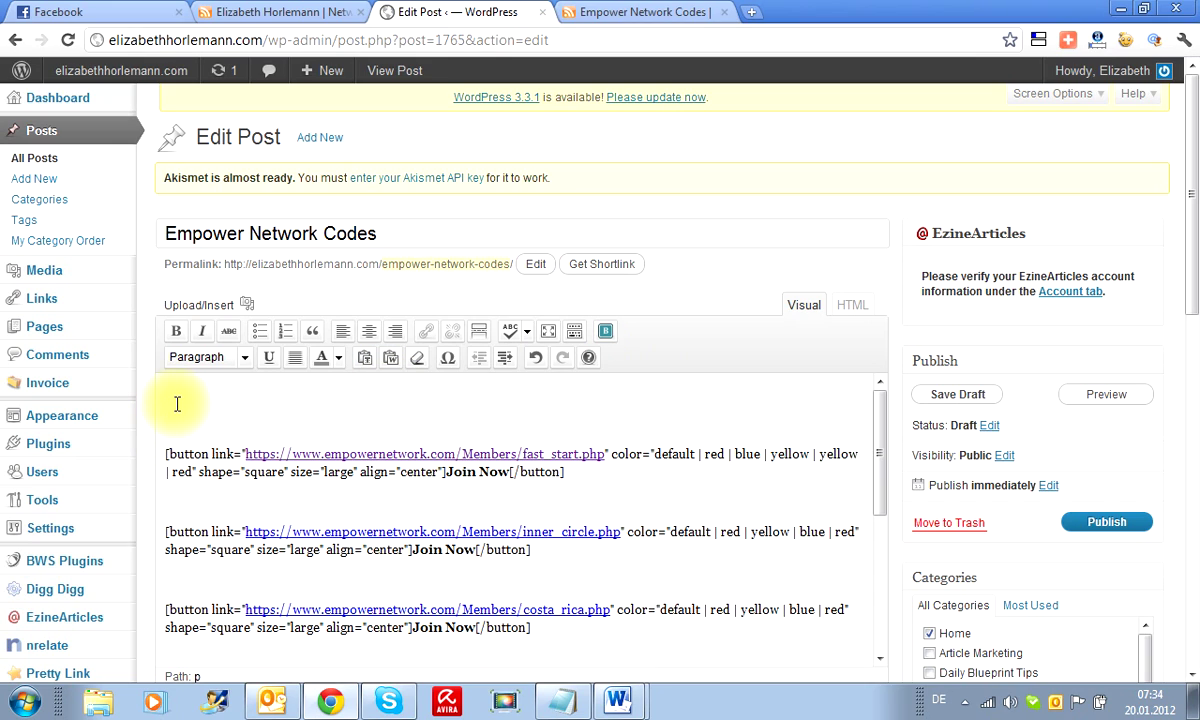
pyautogui.click(607, 332)
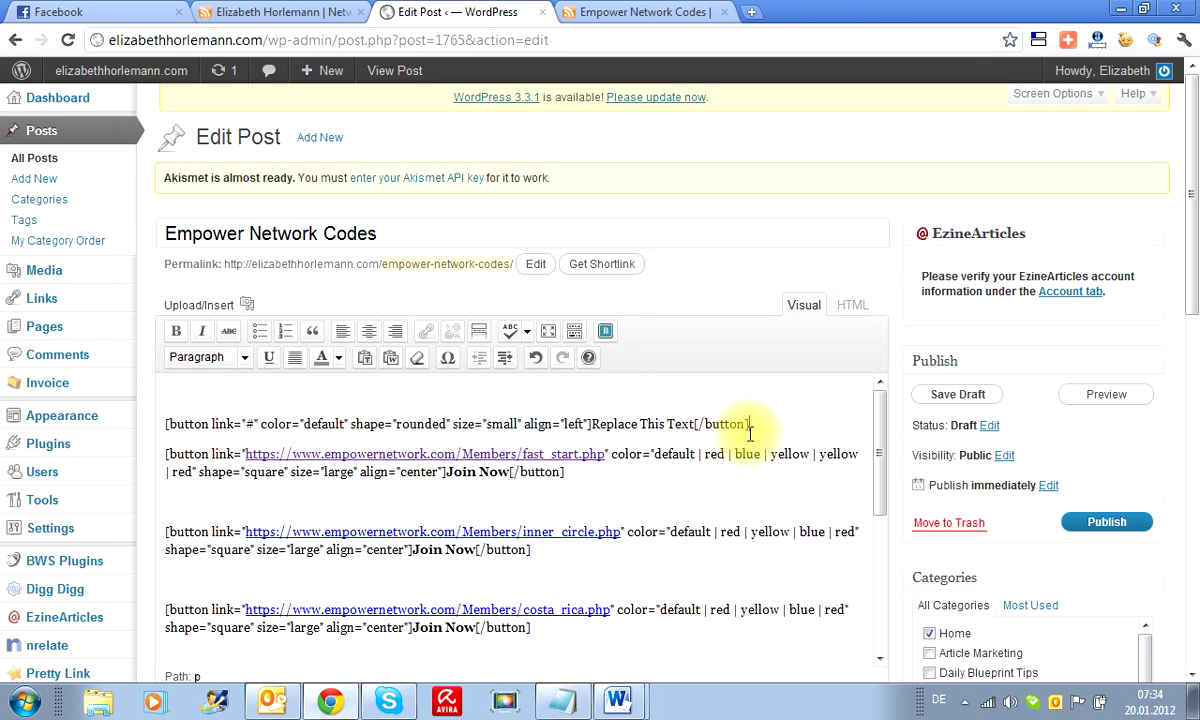
pyautogui.moveTo(752, 424); pyautogui.dragTo(157, 413)
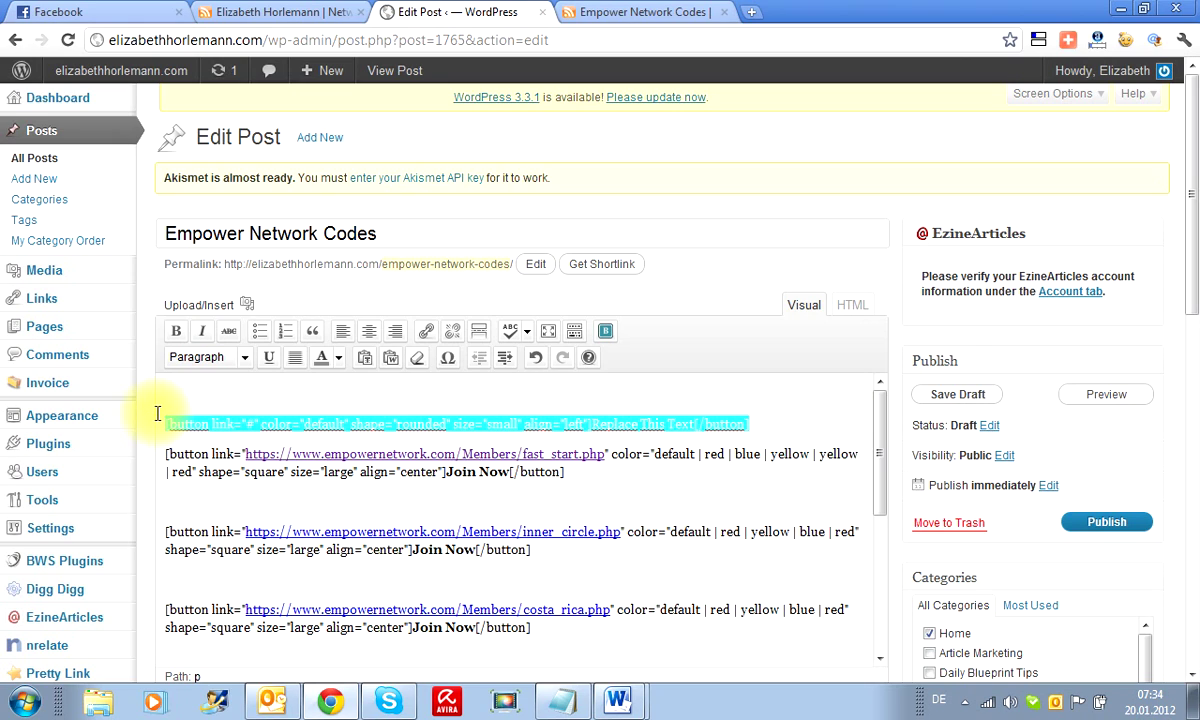
pyautogui.press('Delete')
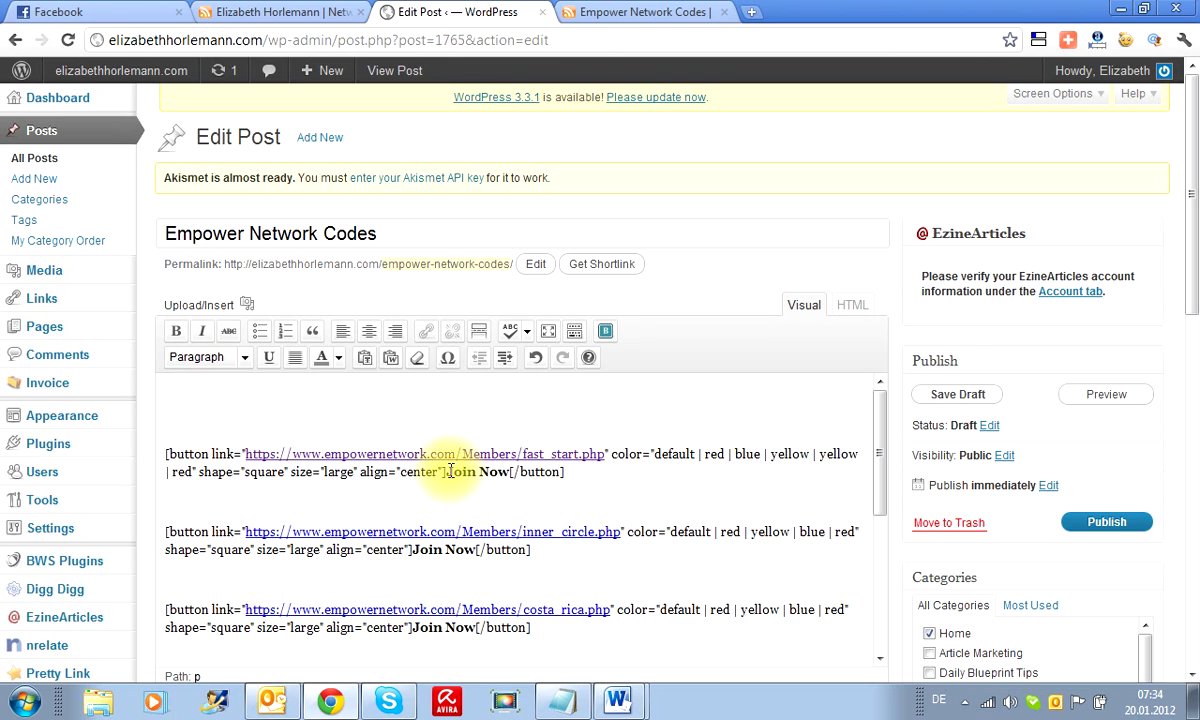
# - Leave the post without saving its changes and open the Easy Buttons Custom settings page
pyautogui.moveTo(100, 415)
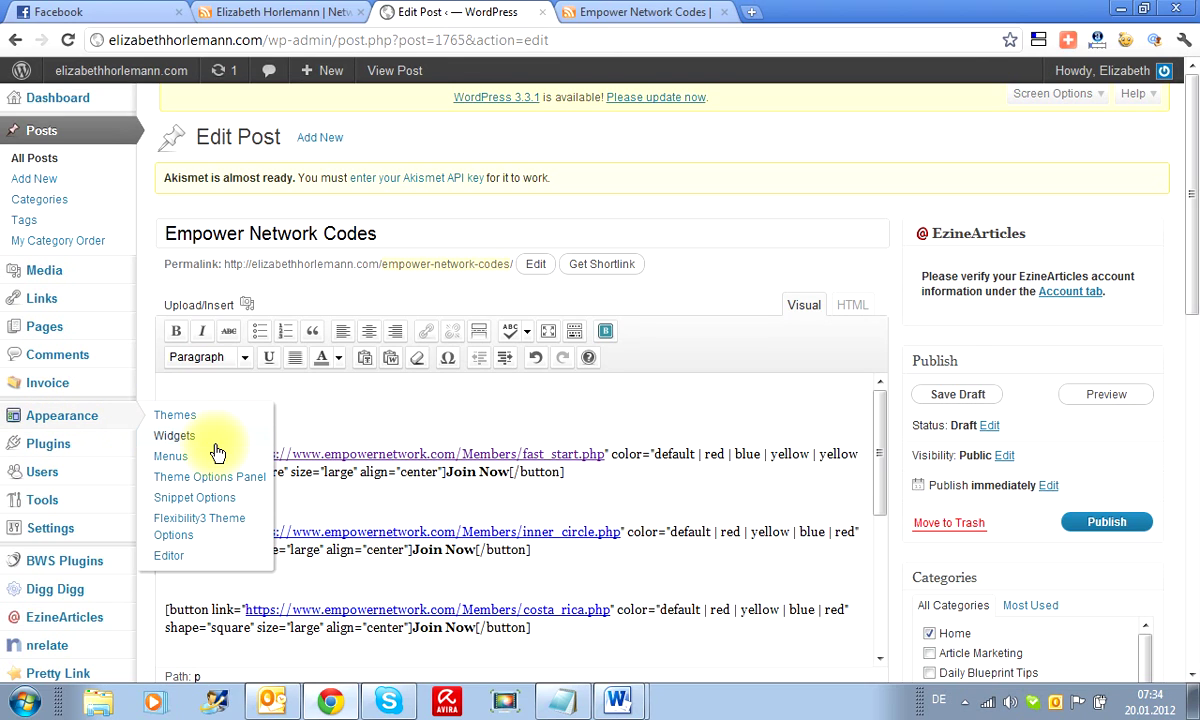
pyautogui.scroll(-1, 140, 445)
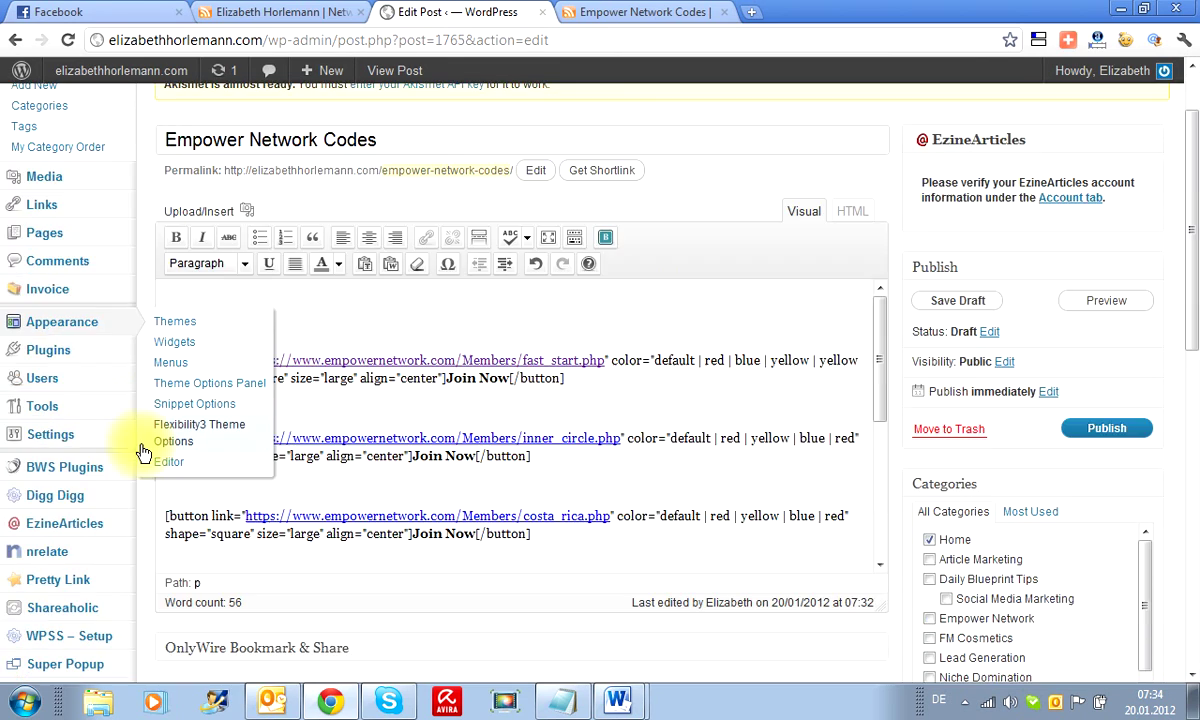
pyautogui.moveTo(127, 441)
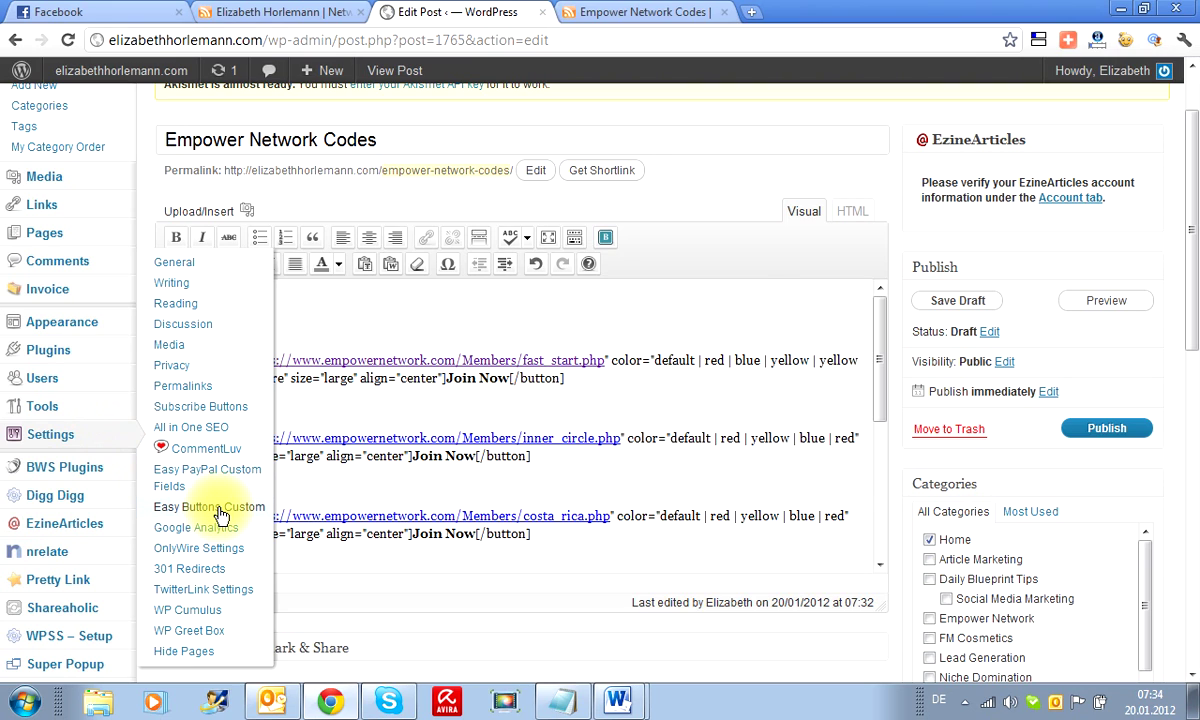
pyautogui.click(221, 513)
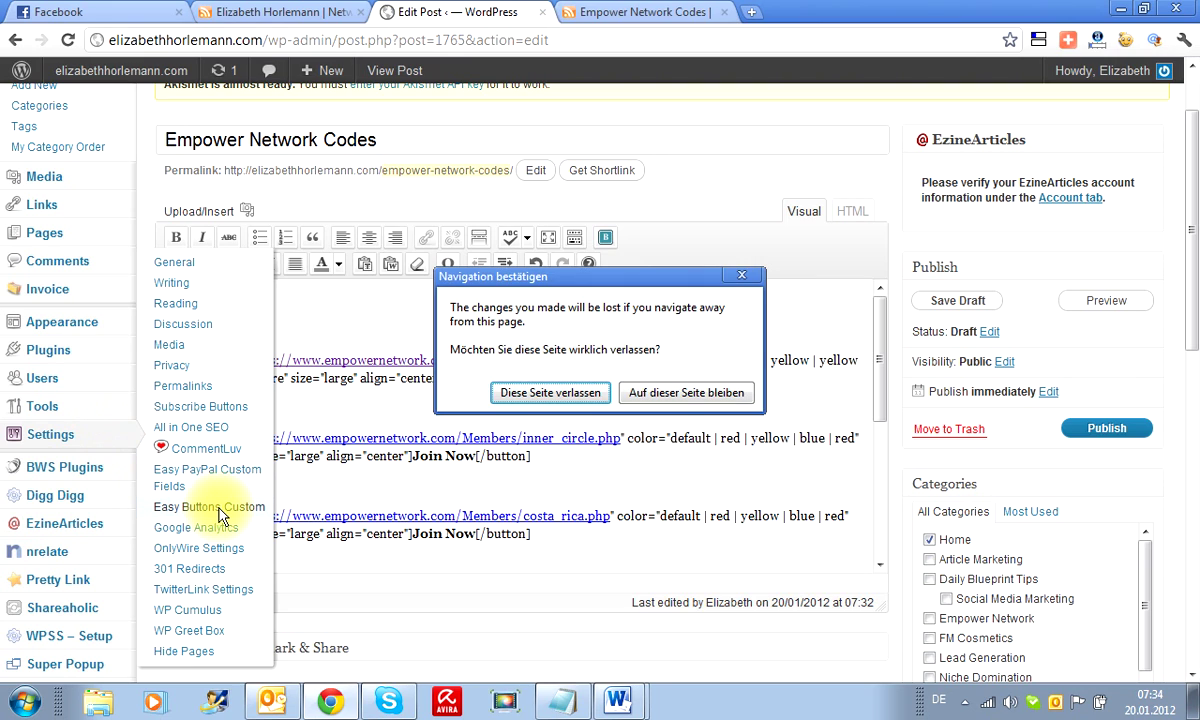
pyautogui.click(583, 394)
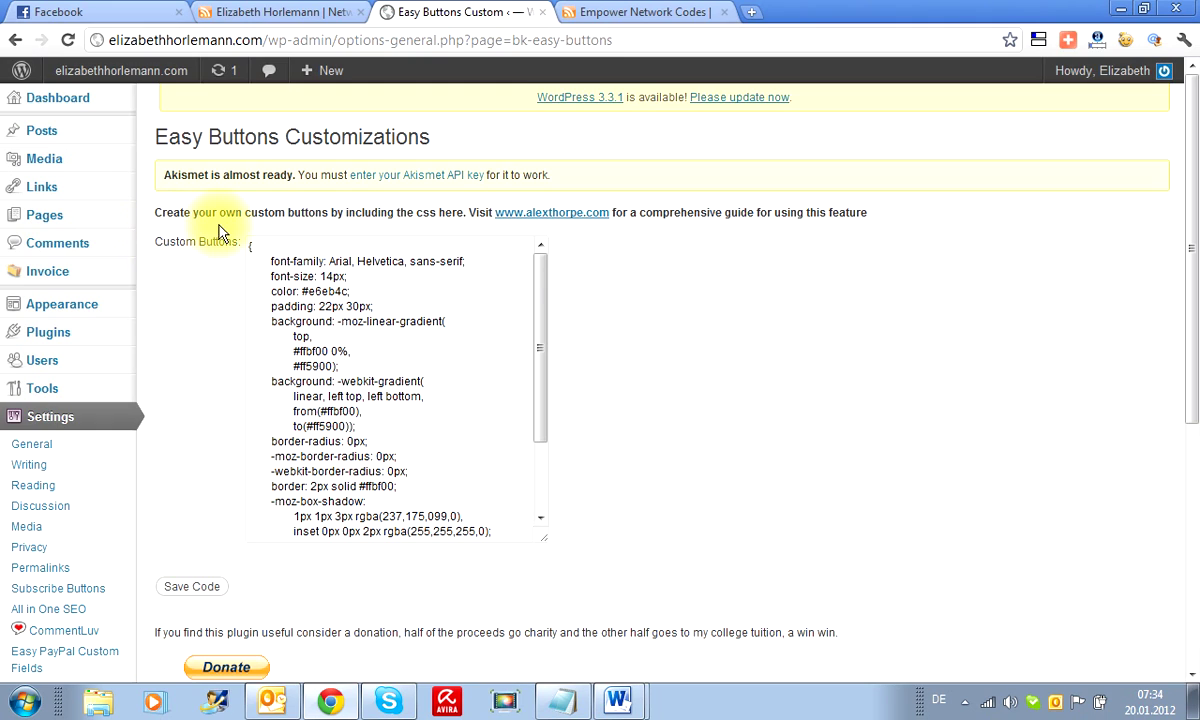
# - Open the plugin author's website linked as the comprehensive guide to custom buttons
pyautogui.click(565, 215)
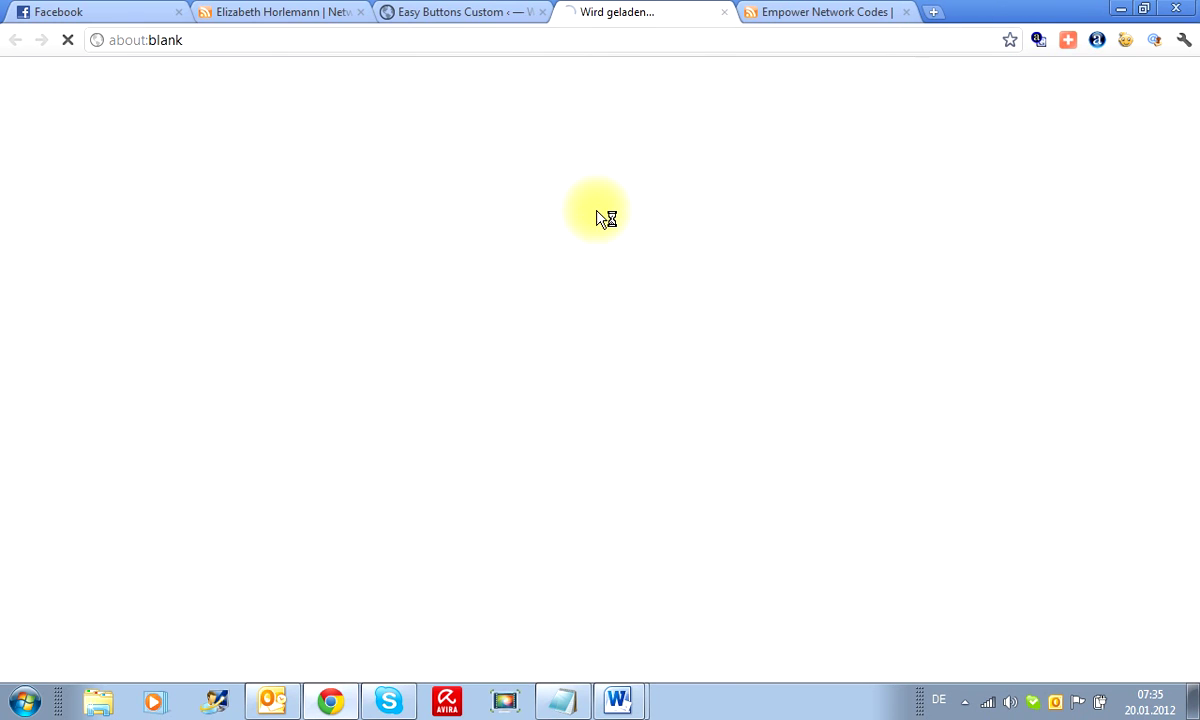
pyautogui.click(473, 14)
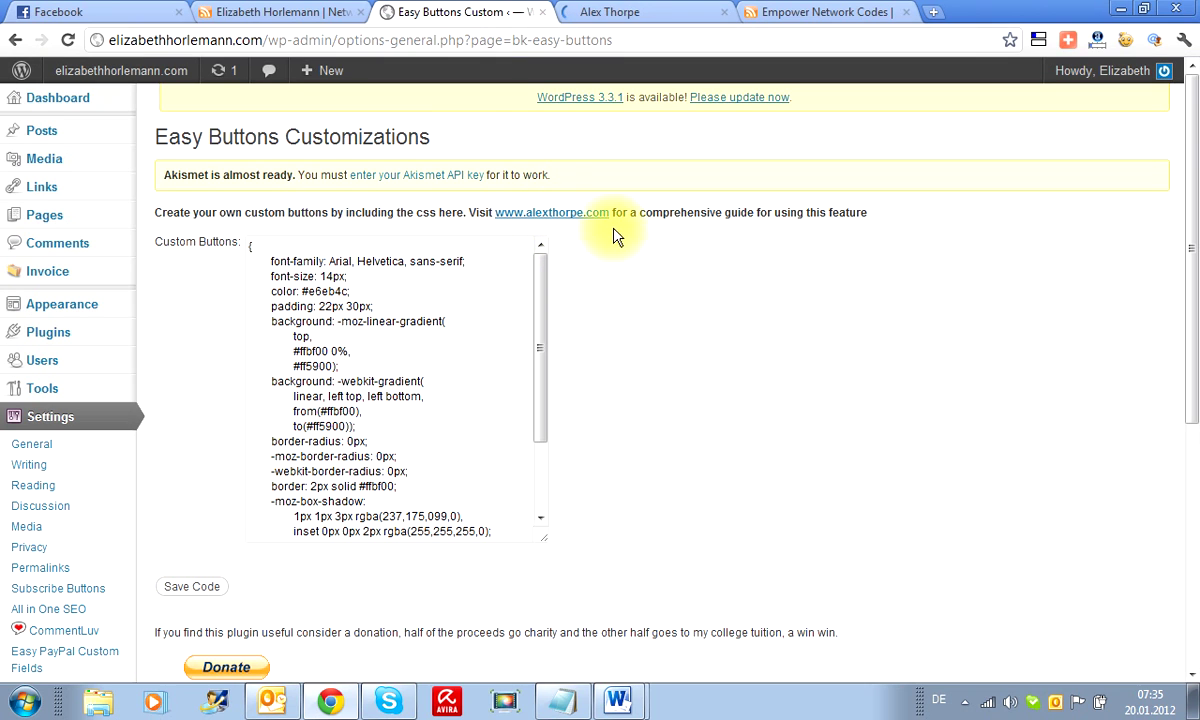
pyautogui.click(606, 13)
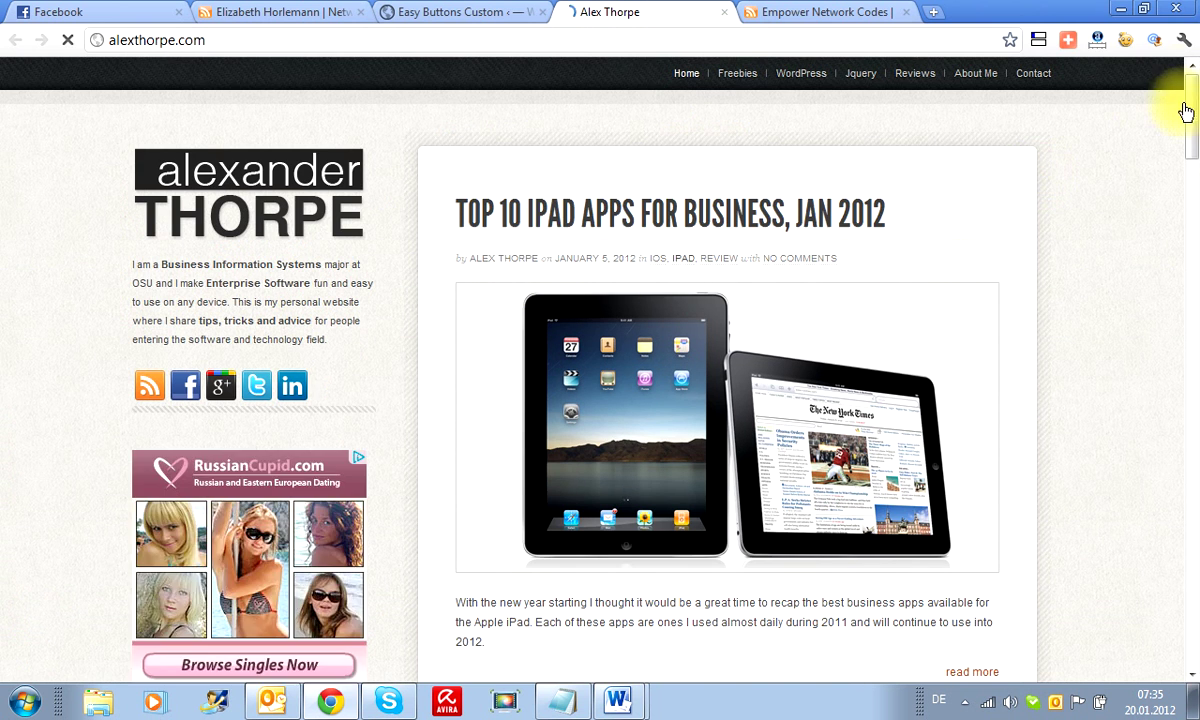
# - Open the Easy Shortcode Buttons Plugin article on the author's site and review its configuration instructions
pyautogui.moveTo(1190, 100); pyautogui.dragTo(1175, 142)
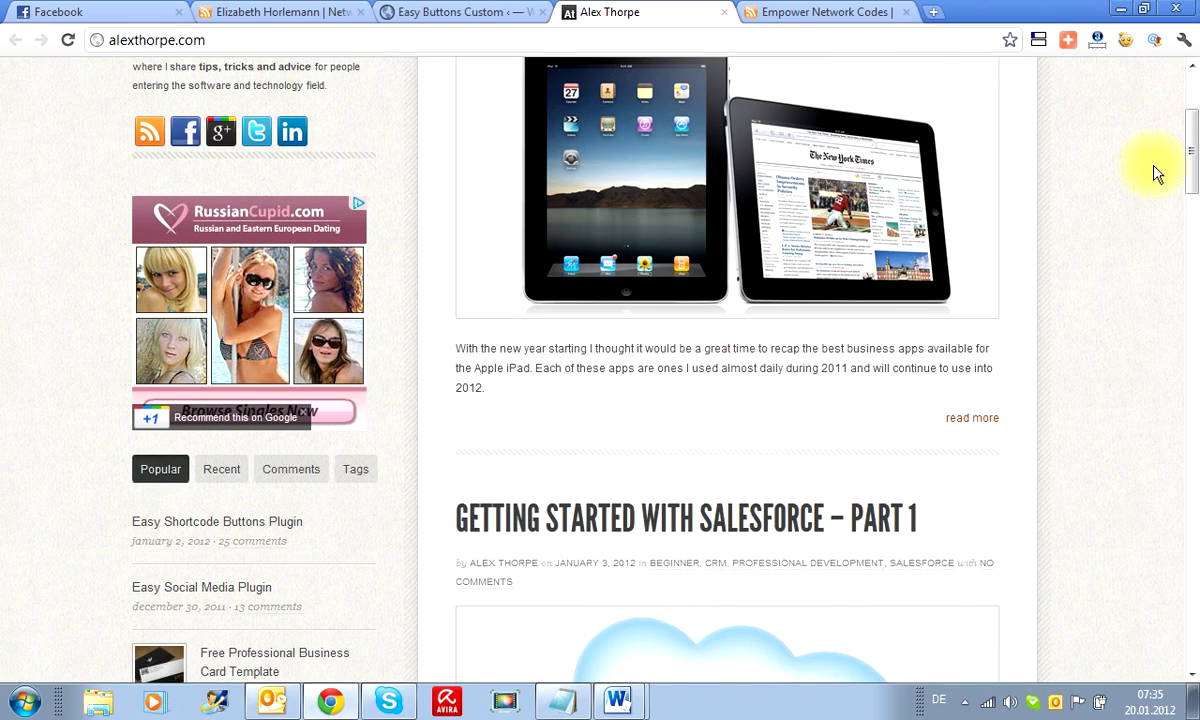
pyautogui.click(268, 523)
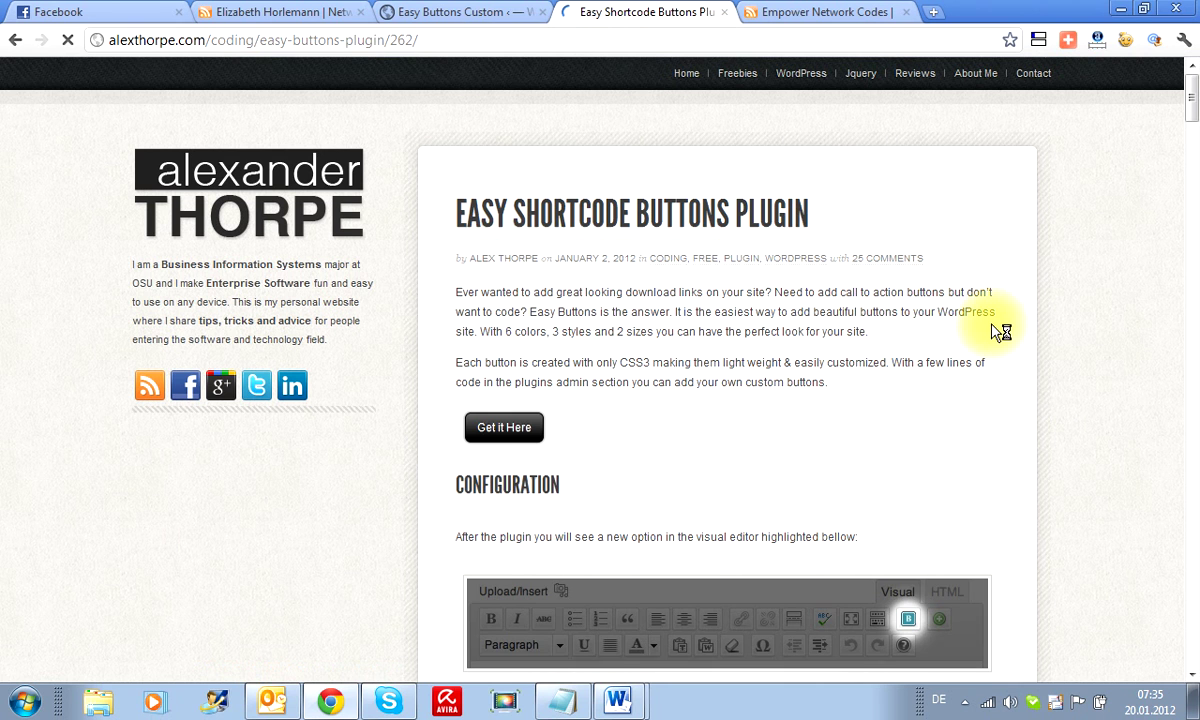
pyautogui.scroll(-1, 460, 335)
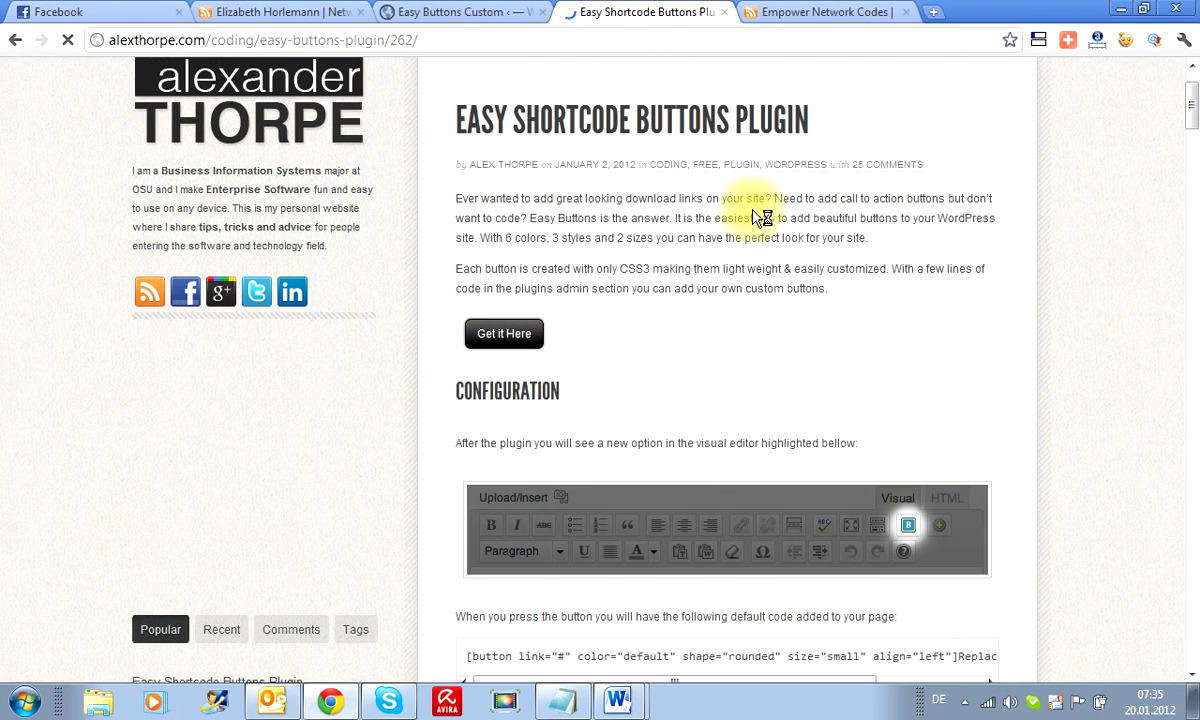
pyautogui.scroll(-1, 790, 240)
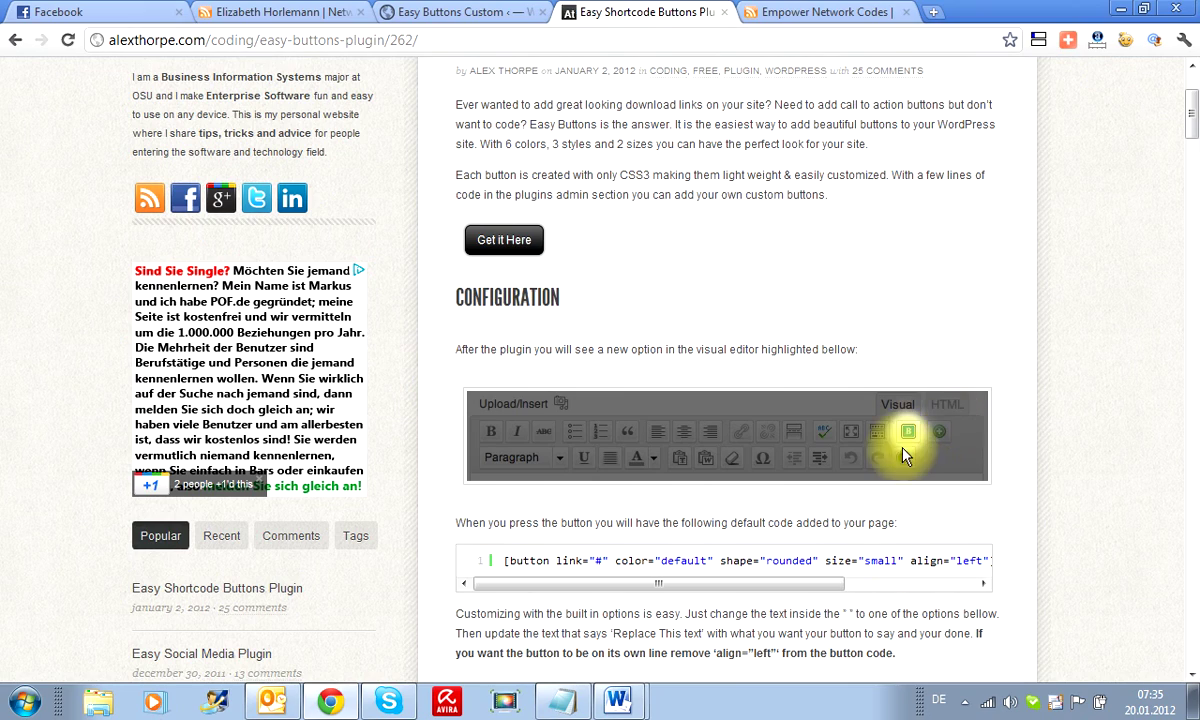
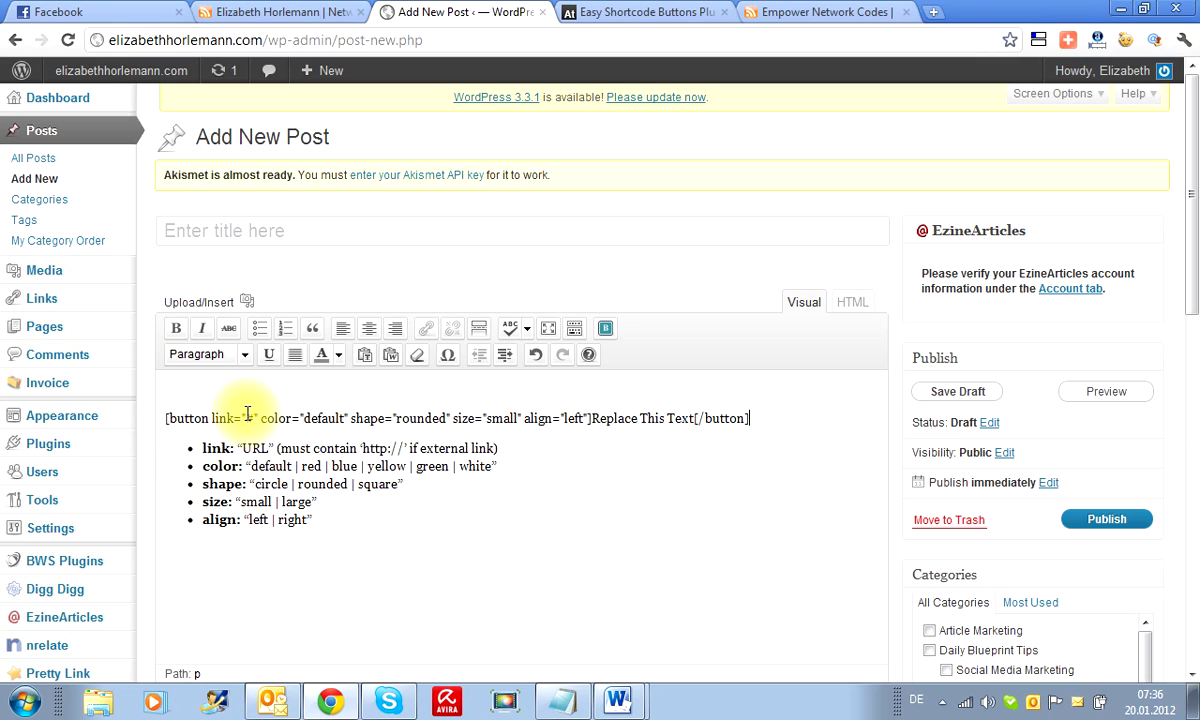
# - Select the # link placeholder in the button shortcode, and copy the Basic Membership URL from the Codes file in Editor
pyautogui.doubleClick(247, 417)
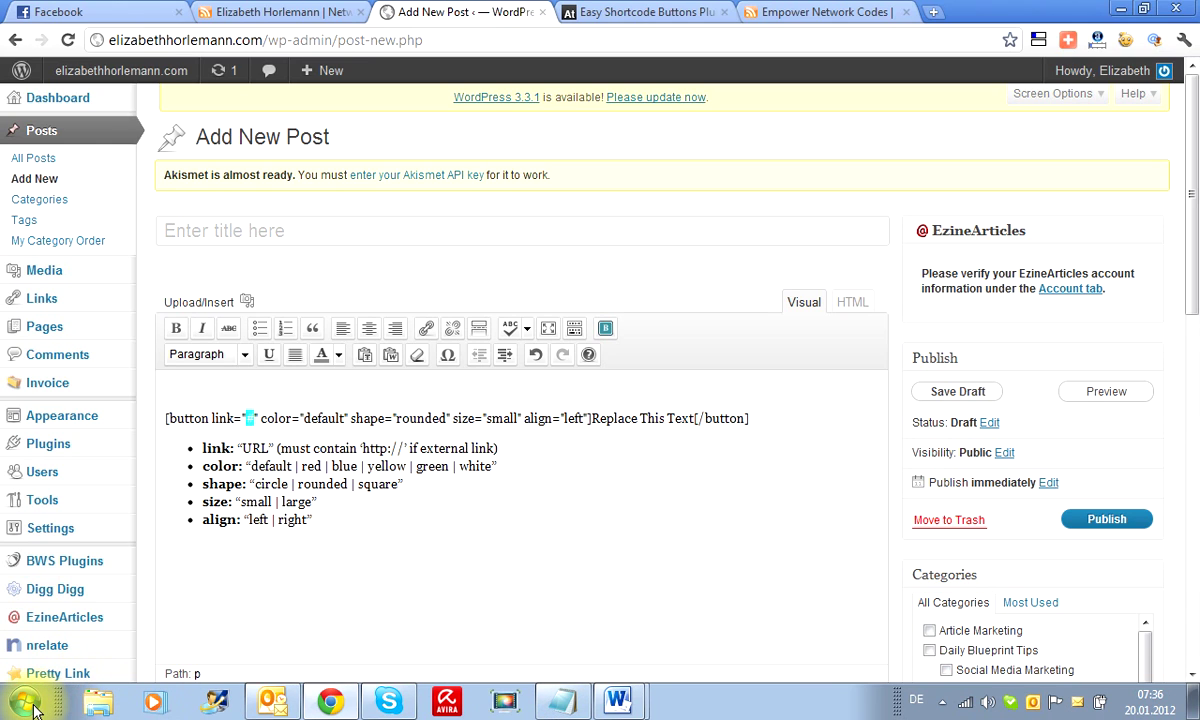
pyautogui.click(65, 690)
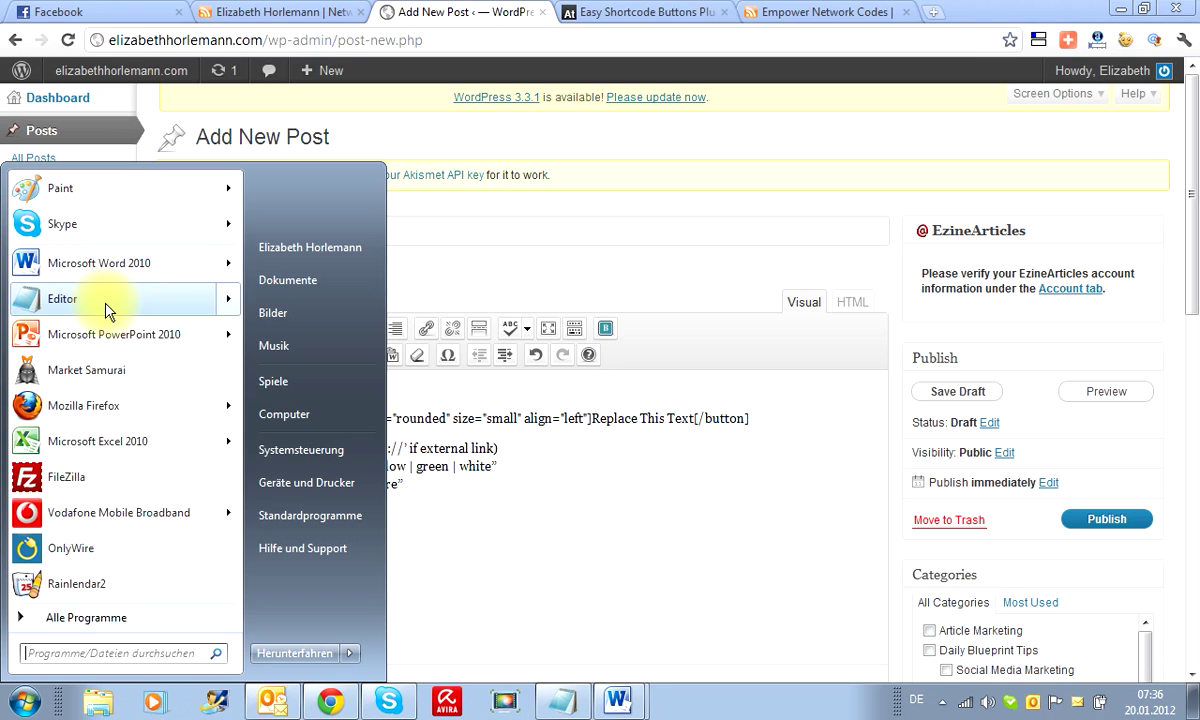
pyautogui.moveTo(105, 305)
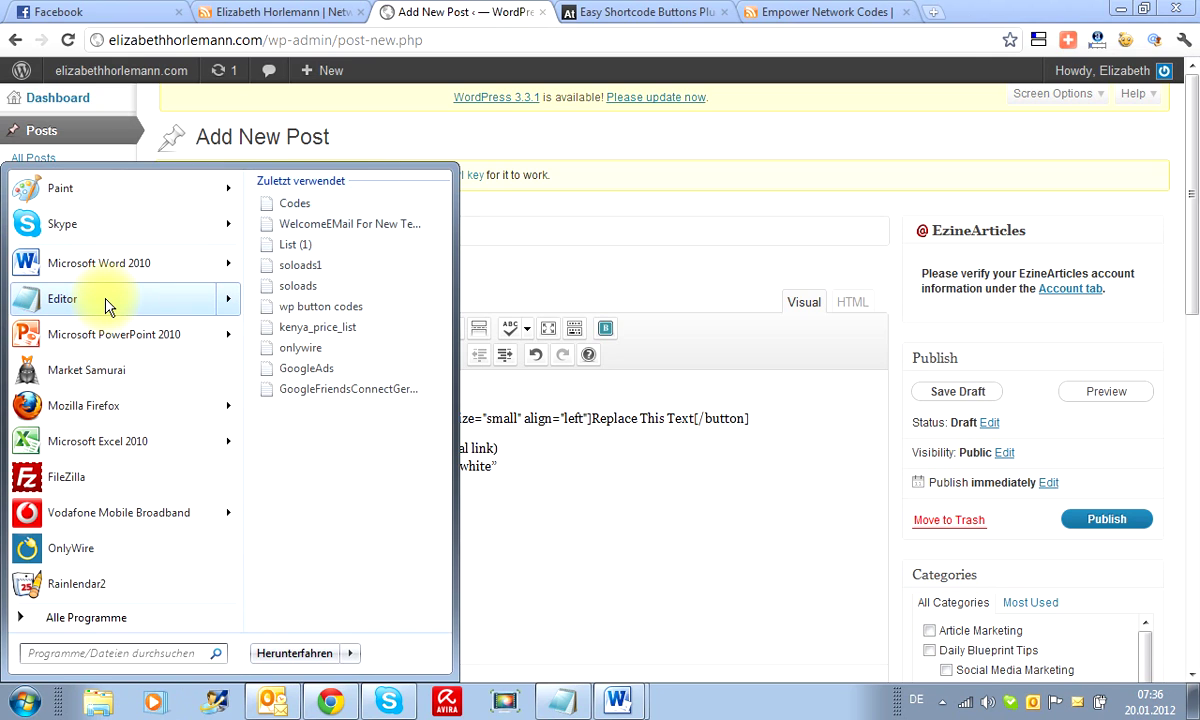
pyautogui.click(297, 204)
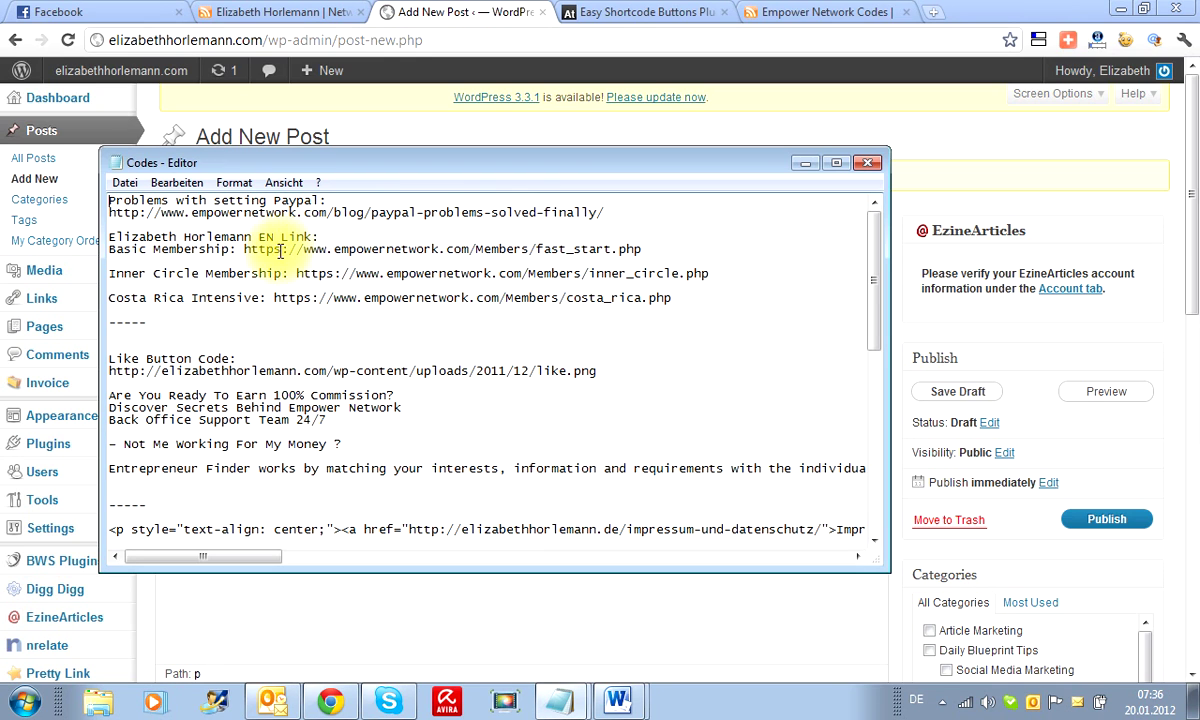
pyautogui.moveTo(244, 249); pyautogui.dragTo(640, 247)
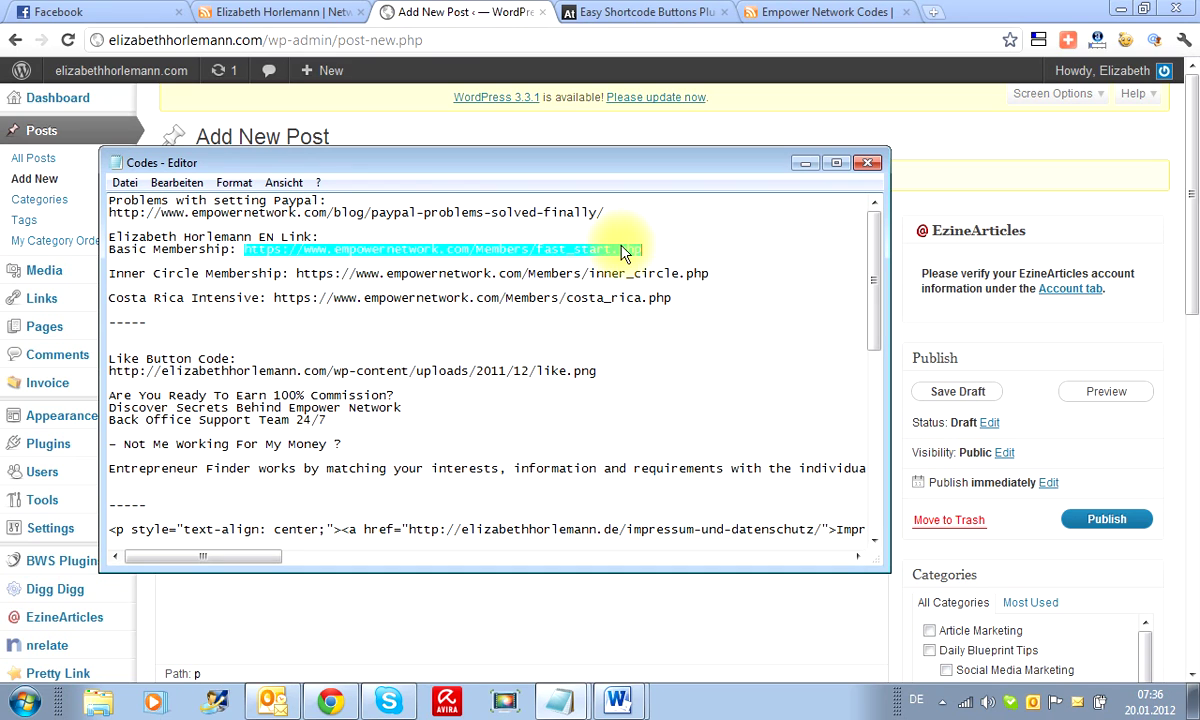
pyautogui.rightClick(622, 247)
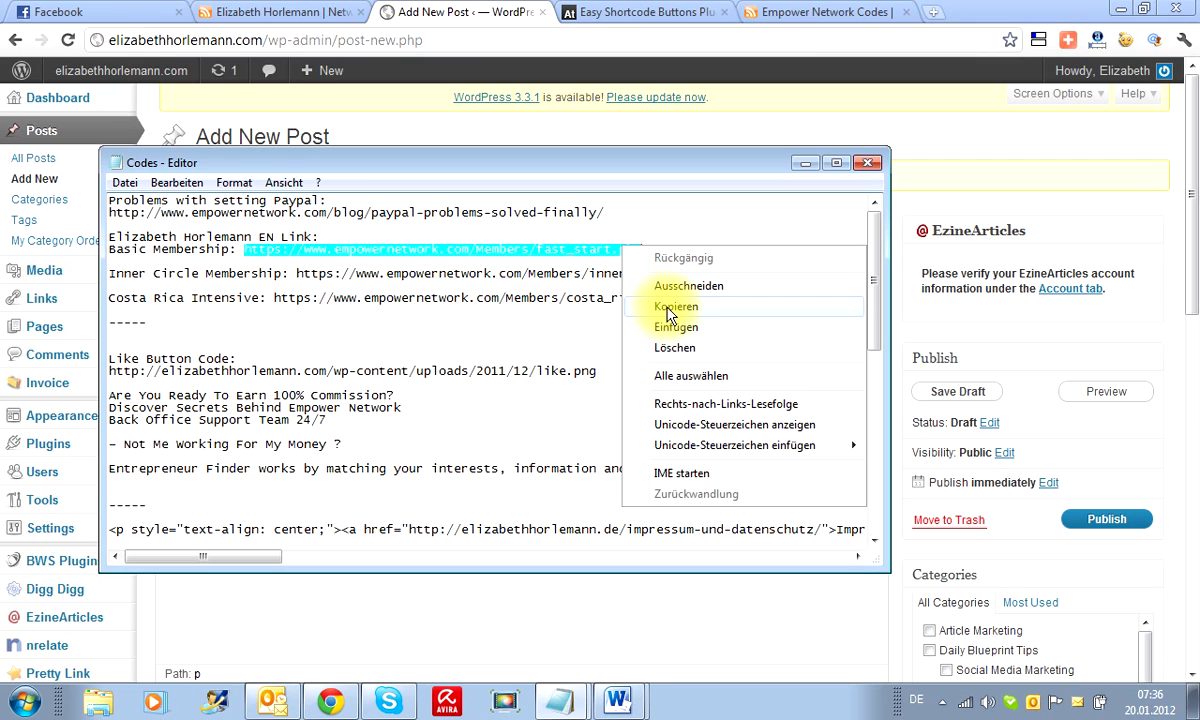
pyautogui.click(670, 308)
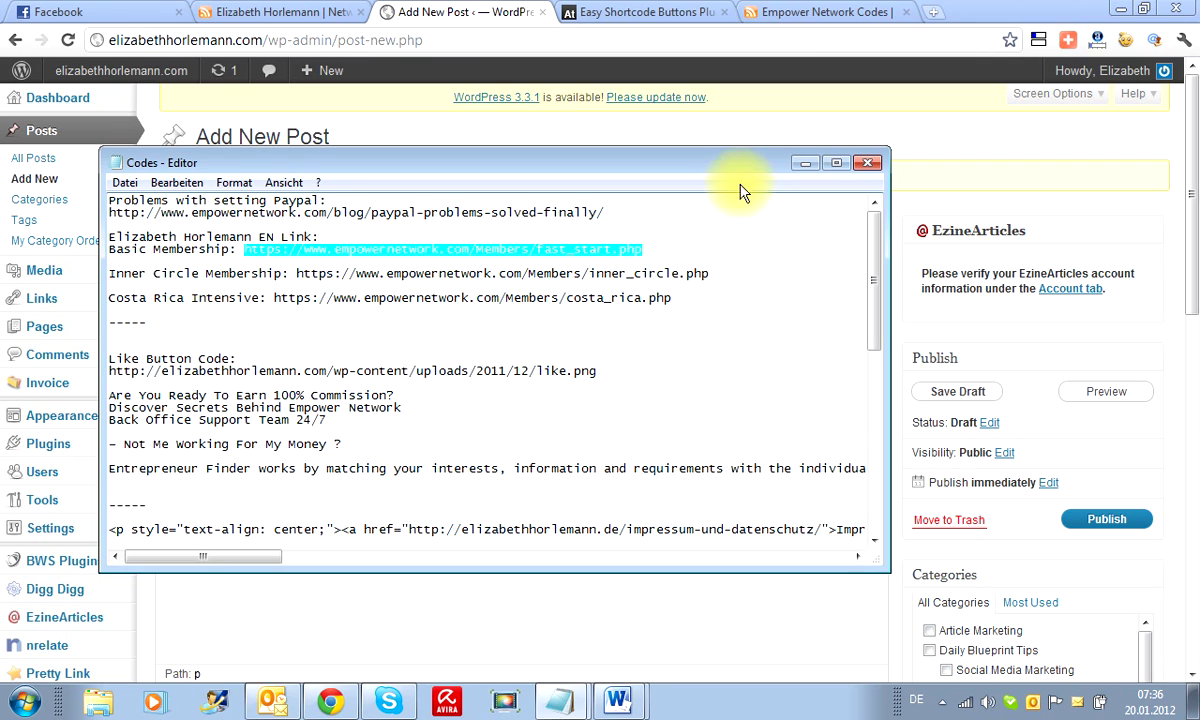
pyautogui.click(805, 165)
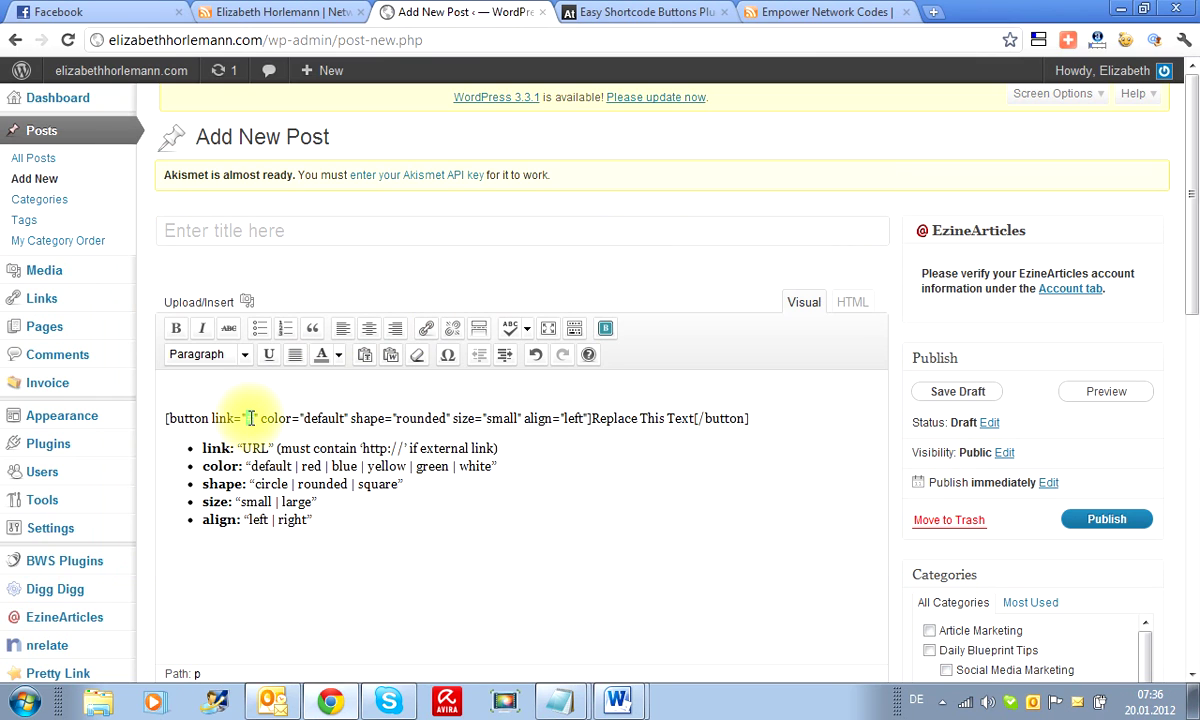
pyautogui.rightClick(248, 419)
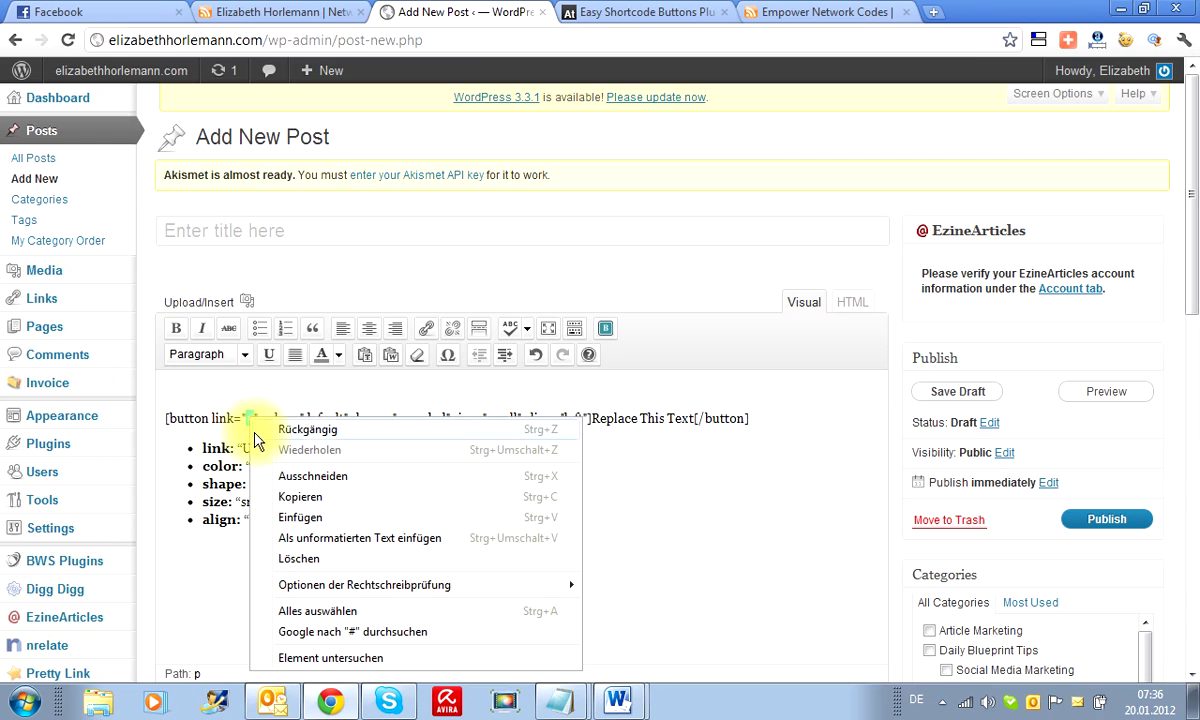
pyautogui.click(300, 517)
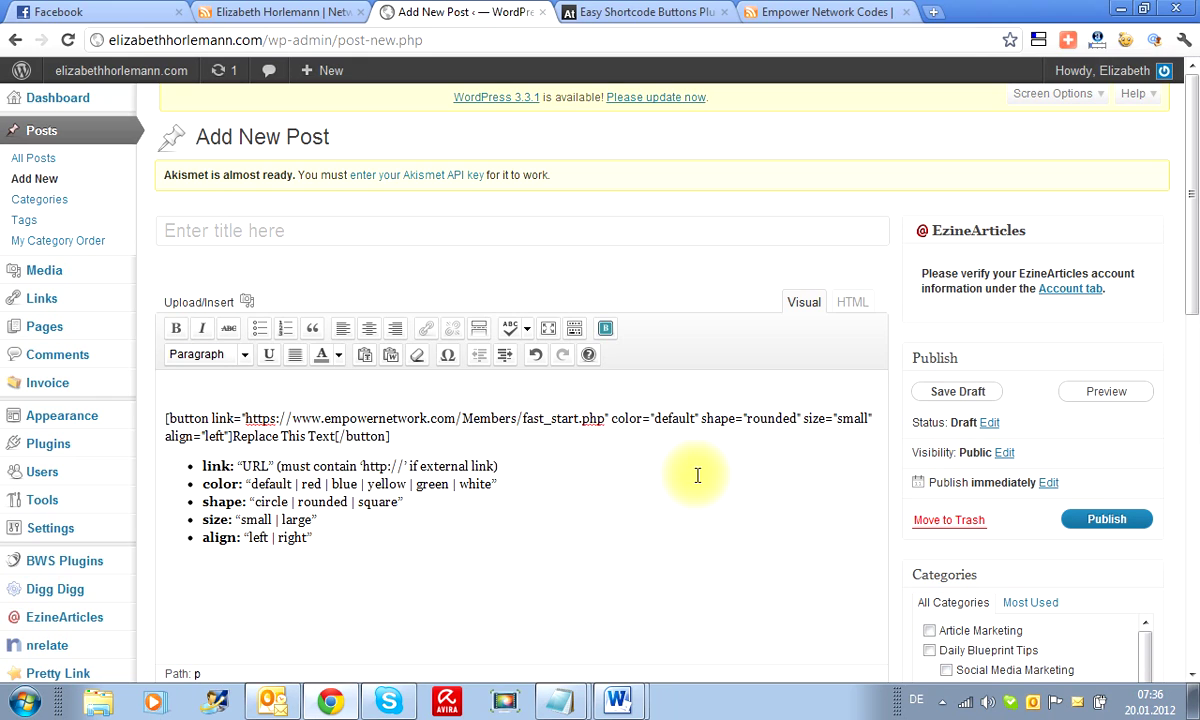
# - Add a | separator after default in the shortcode's color value
pyautogui.press('BackSpace')
pyautogui.write('"left')
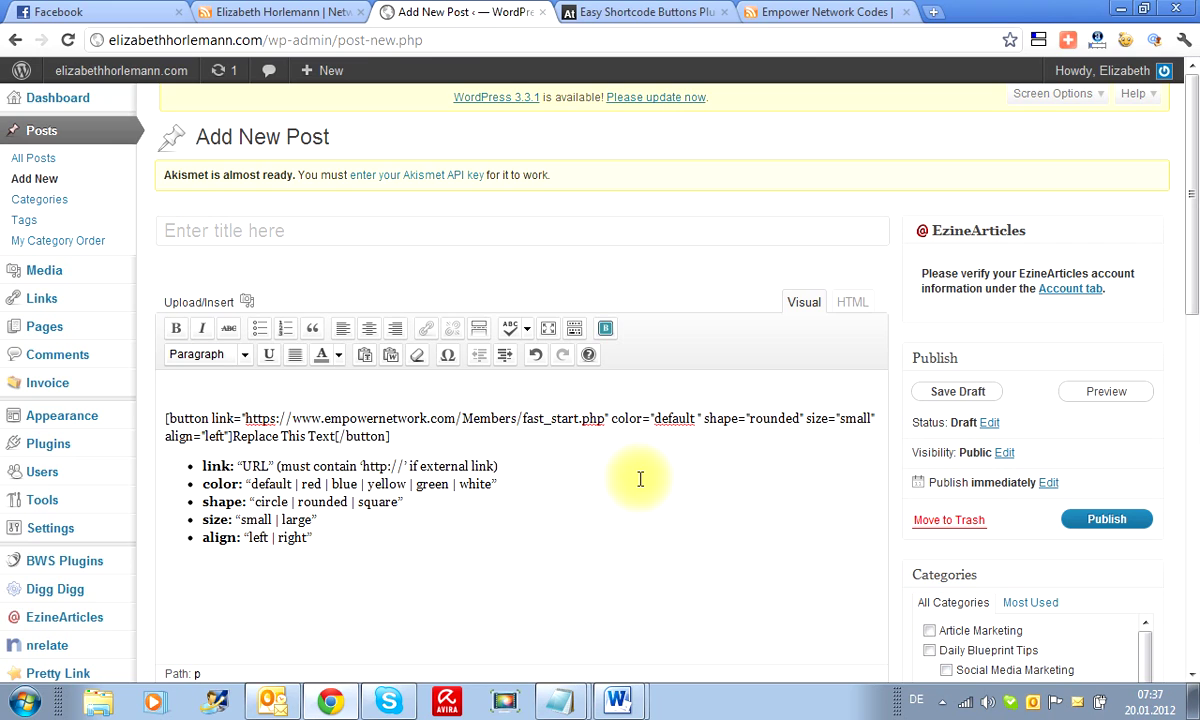
pyautogui.write('"')
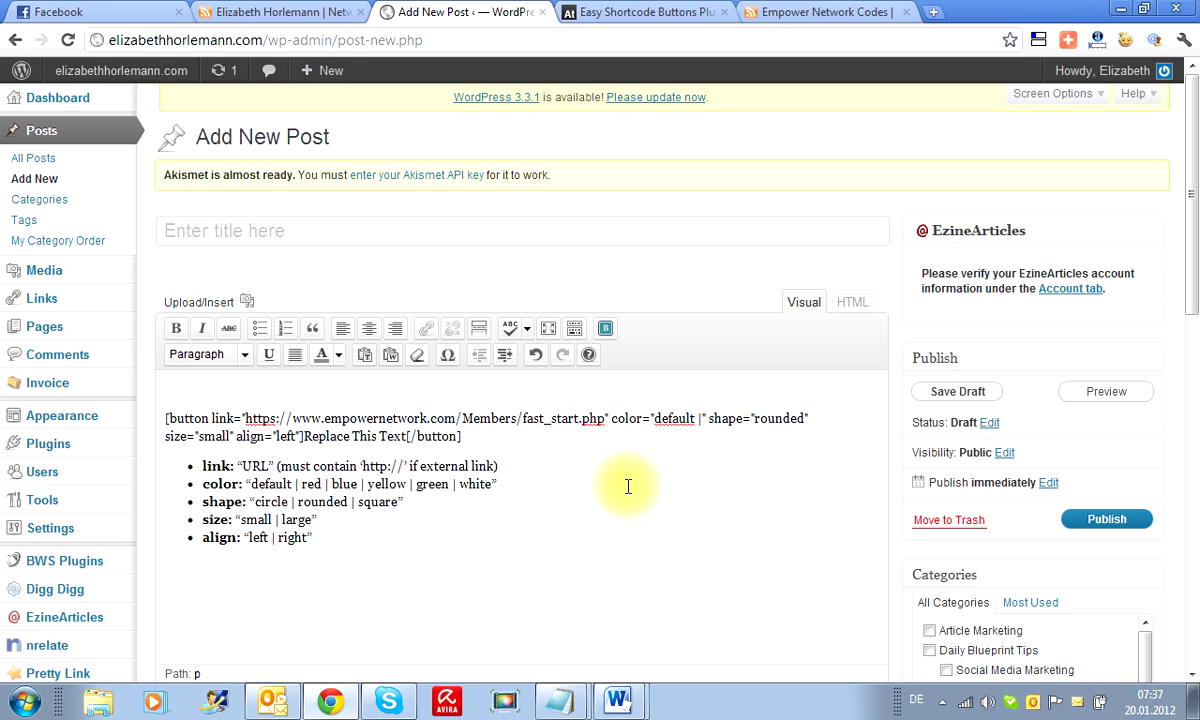
pyautogui.moveTo(654, 420); pyautogui.dragTo(697, 418)
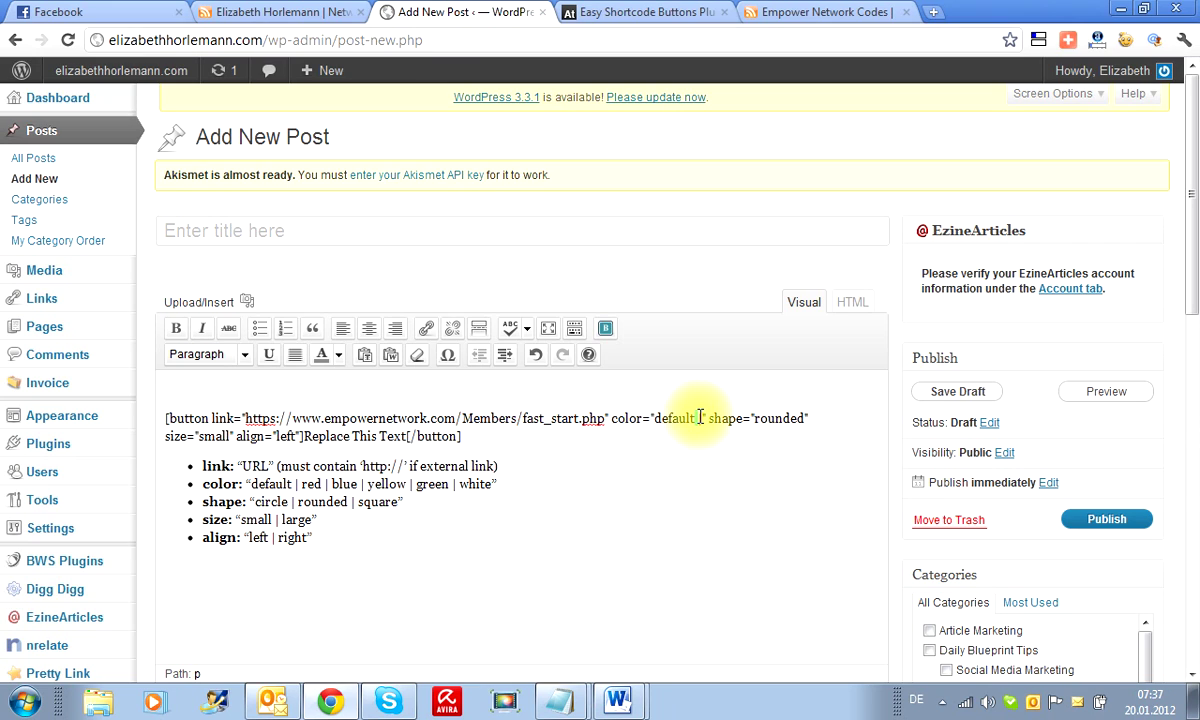
pyautogui.click(702, 453)
pyautogui.click(704, 415)
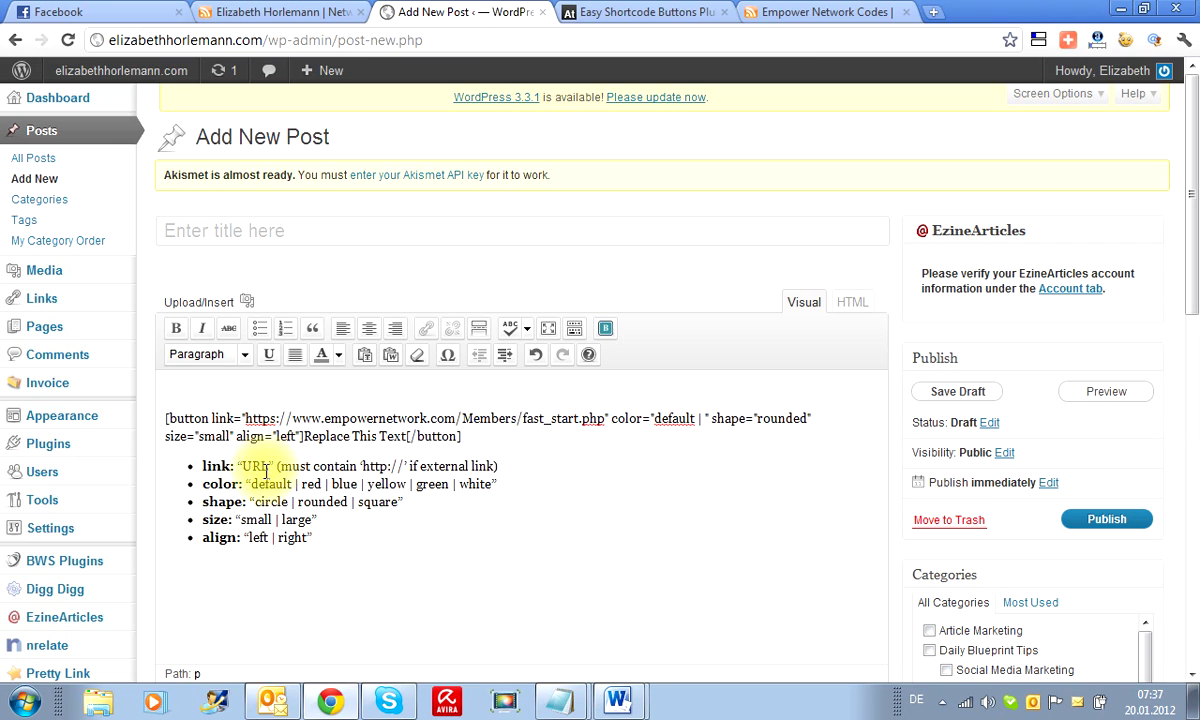
# - Replace the shortcode's color value with the option list "default | red | blue | yellow | green | white" copied from the notes below
pyautogui.moveTo(250, 484); pyautogui.dragTo(479, 484)
pyautogui.rightClick(479, 484)
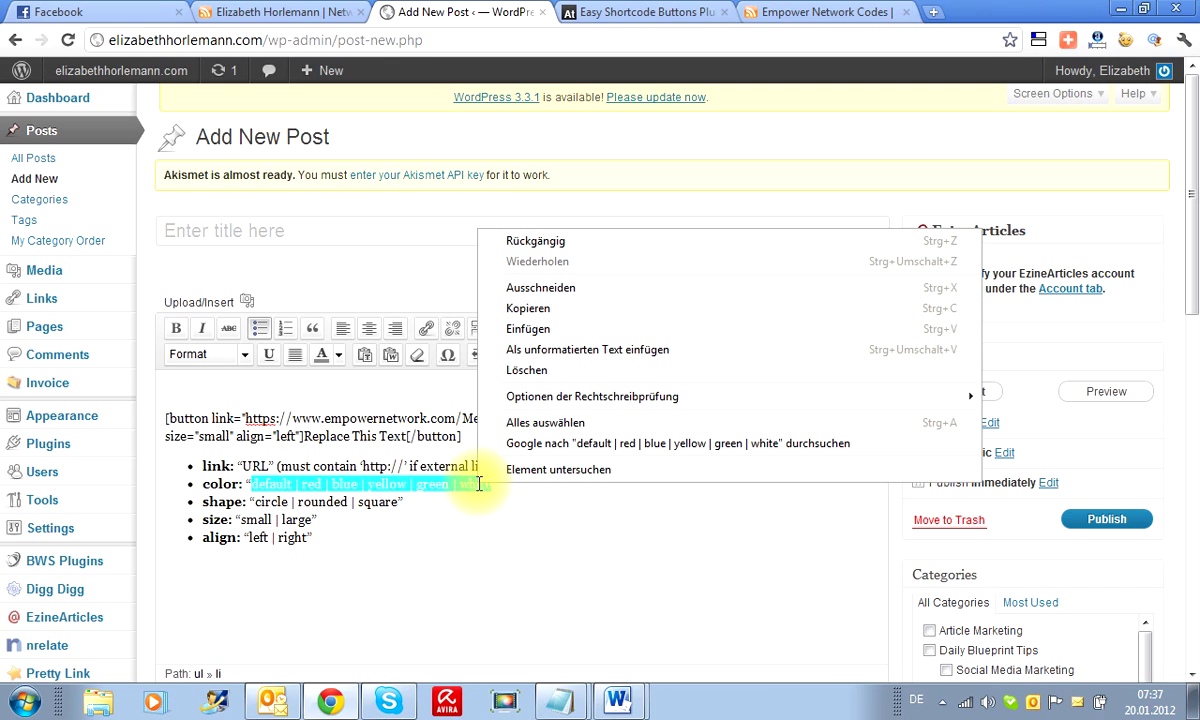
pyautogui.click(531, 310)
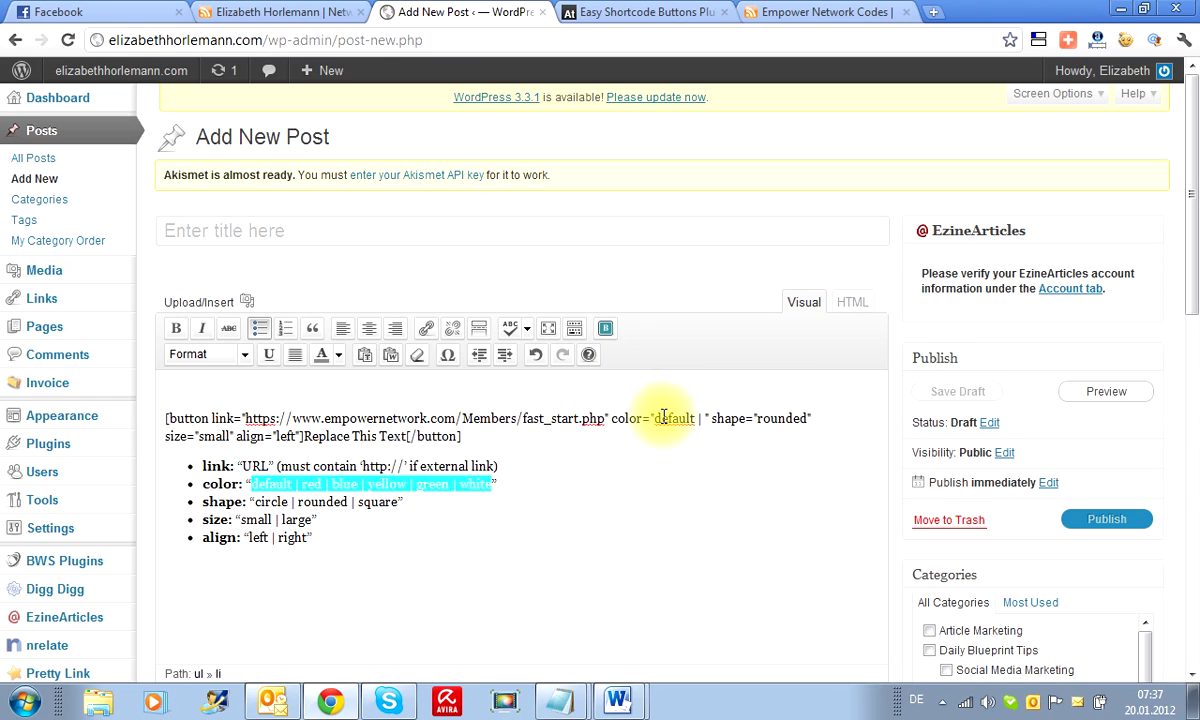
pyautogui.moveTo(655, 418); pyautogui.dragTo(705, 418)
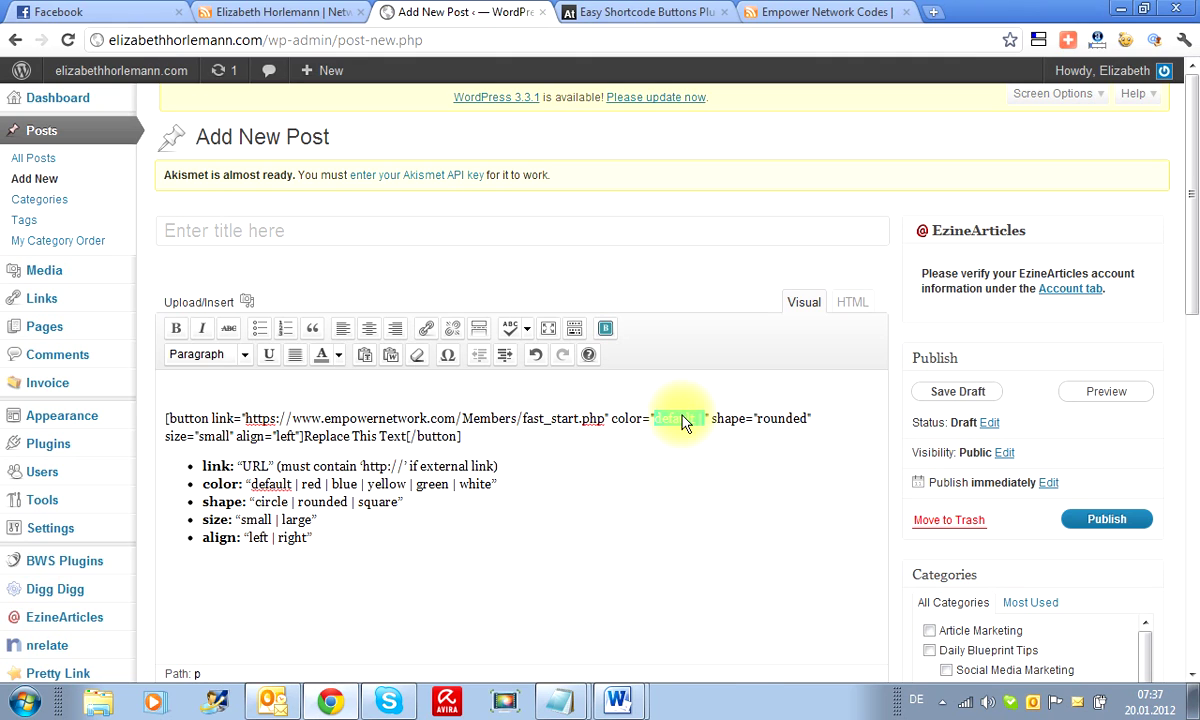
pyautogui.rightClick(686, 418)
pyautogui.click(732, 516)
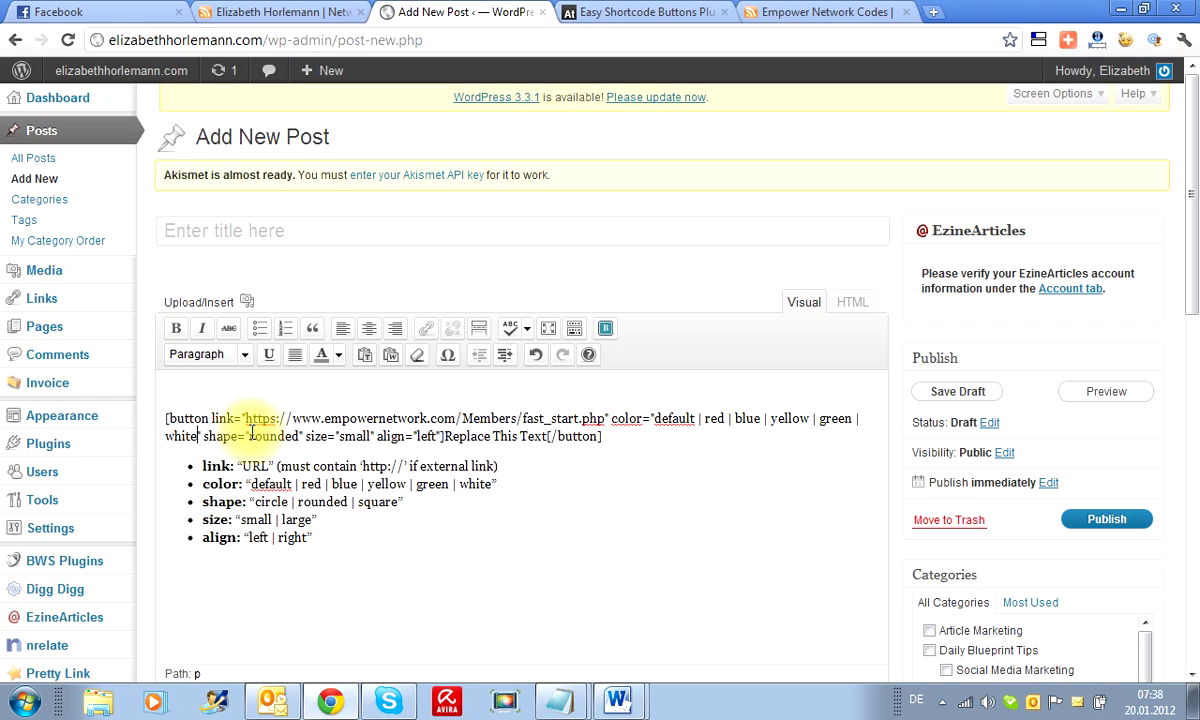
# - Set the button shortcode's shape to "squared" and its size to "large"
pyautogui.moveTo(248, 436); pyautogui.dragTo(301, 436)
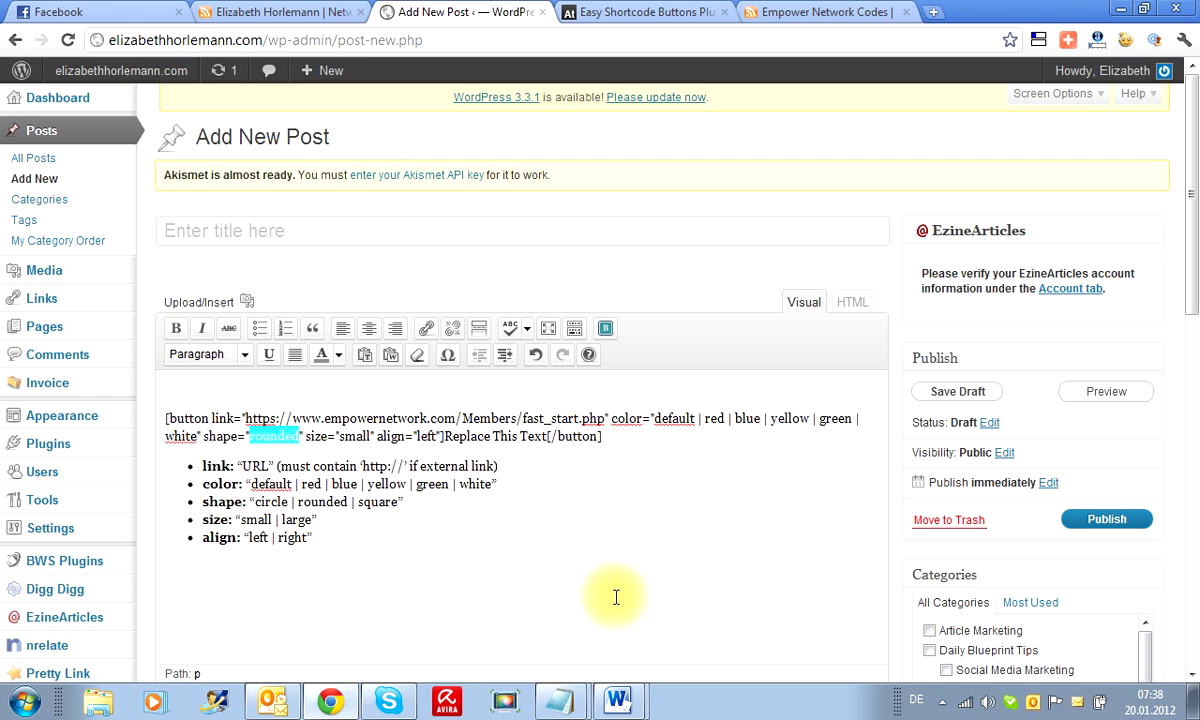
pyautogui.write('squar')
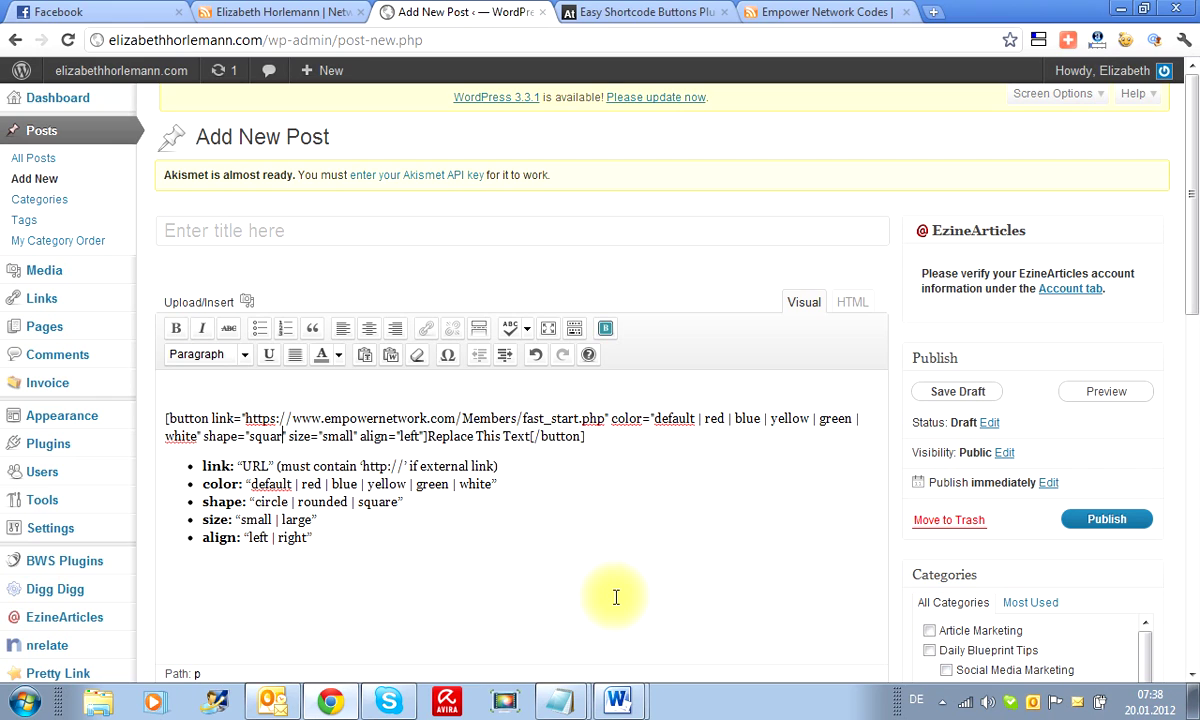
pyautogui.write('e')
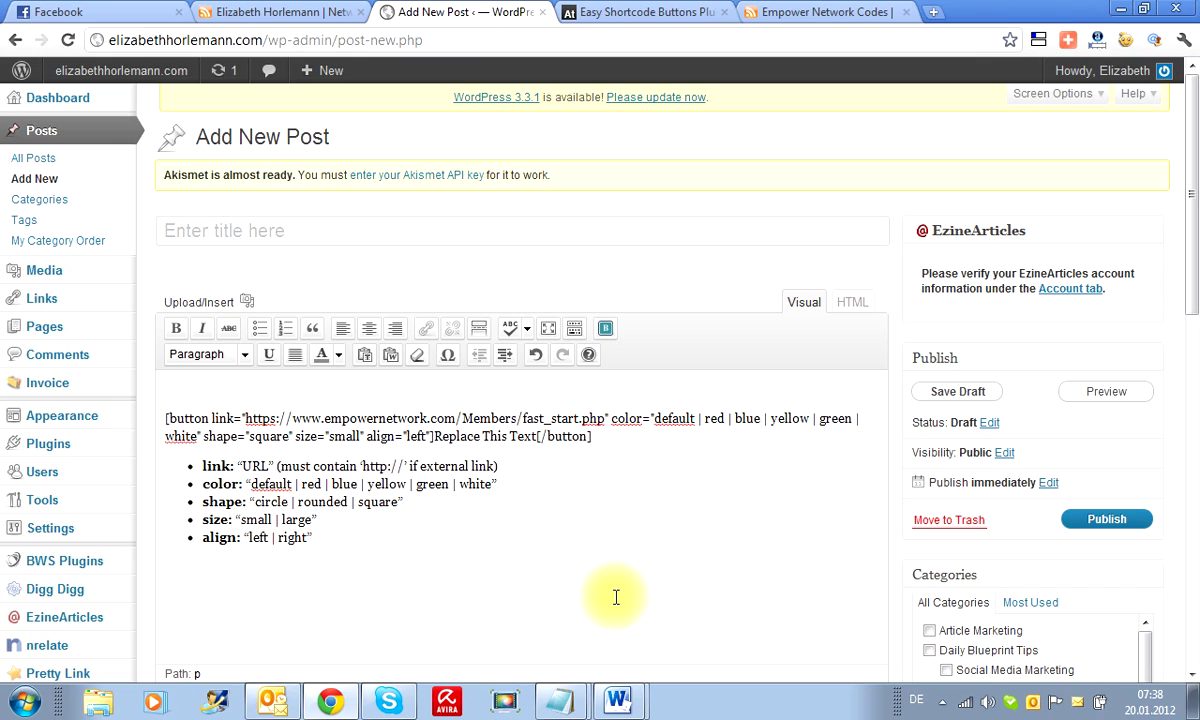
pyautogui.write('d')
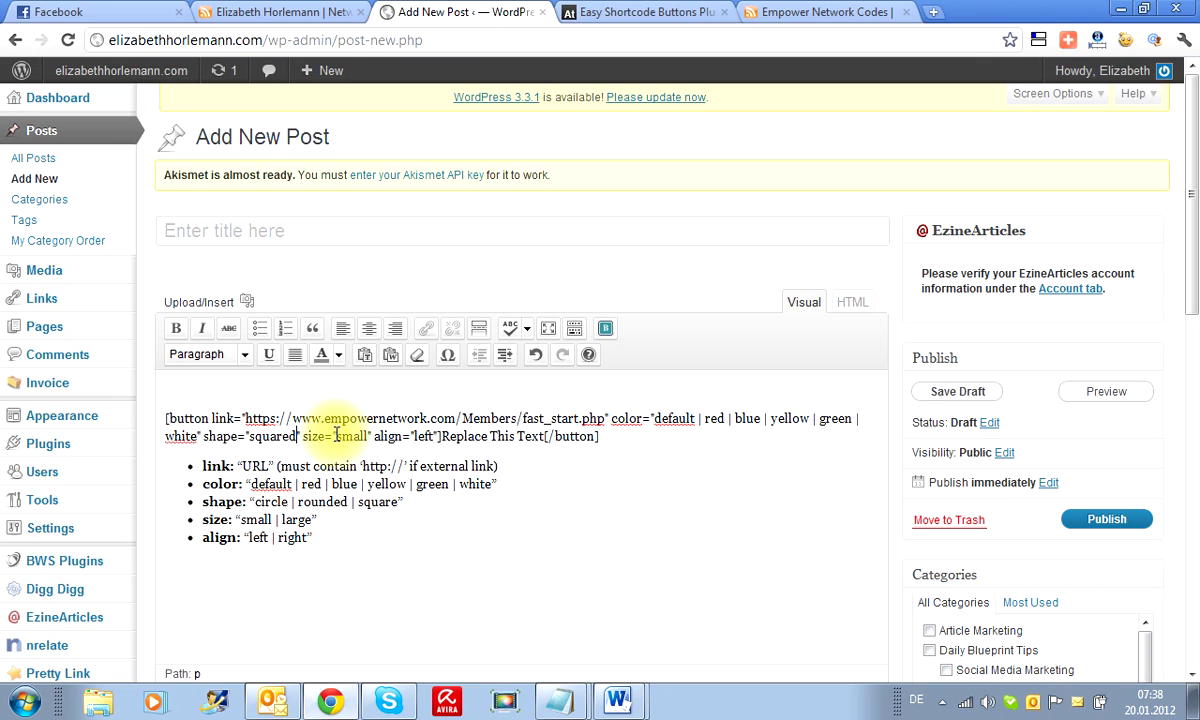
pyautogui.moveTo(336, 436); pyautogui.dragTo(370, 434)
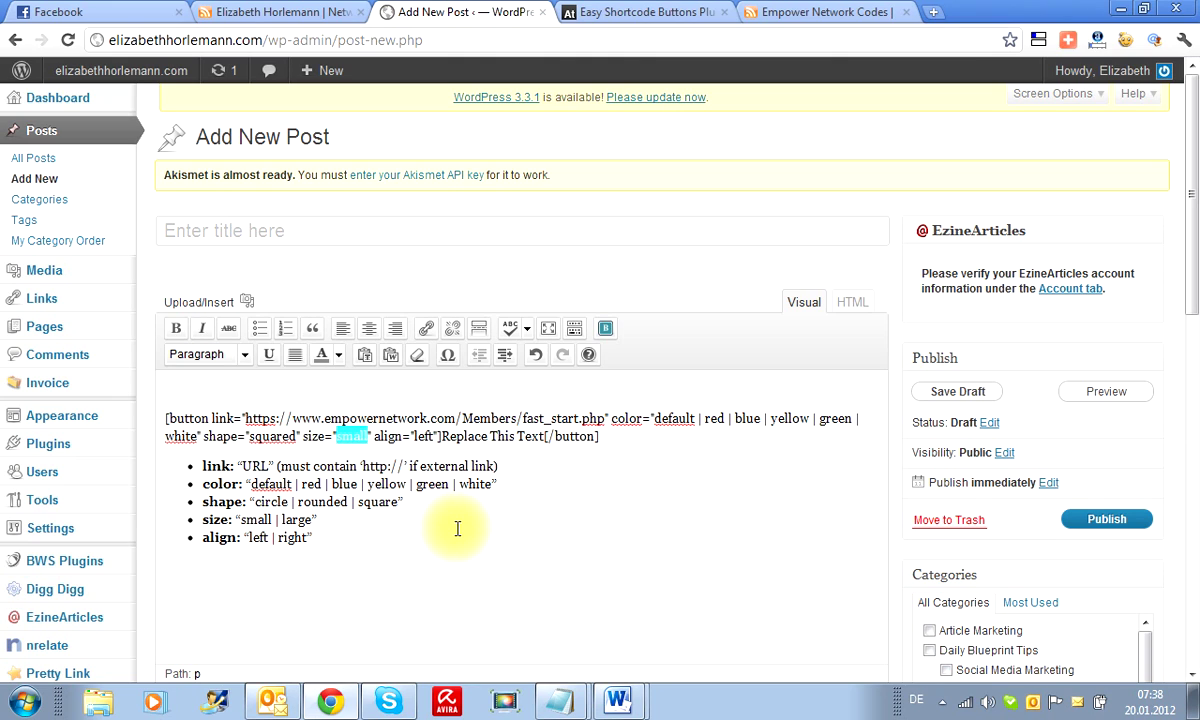
pyautogui.write('large')
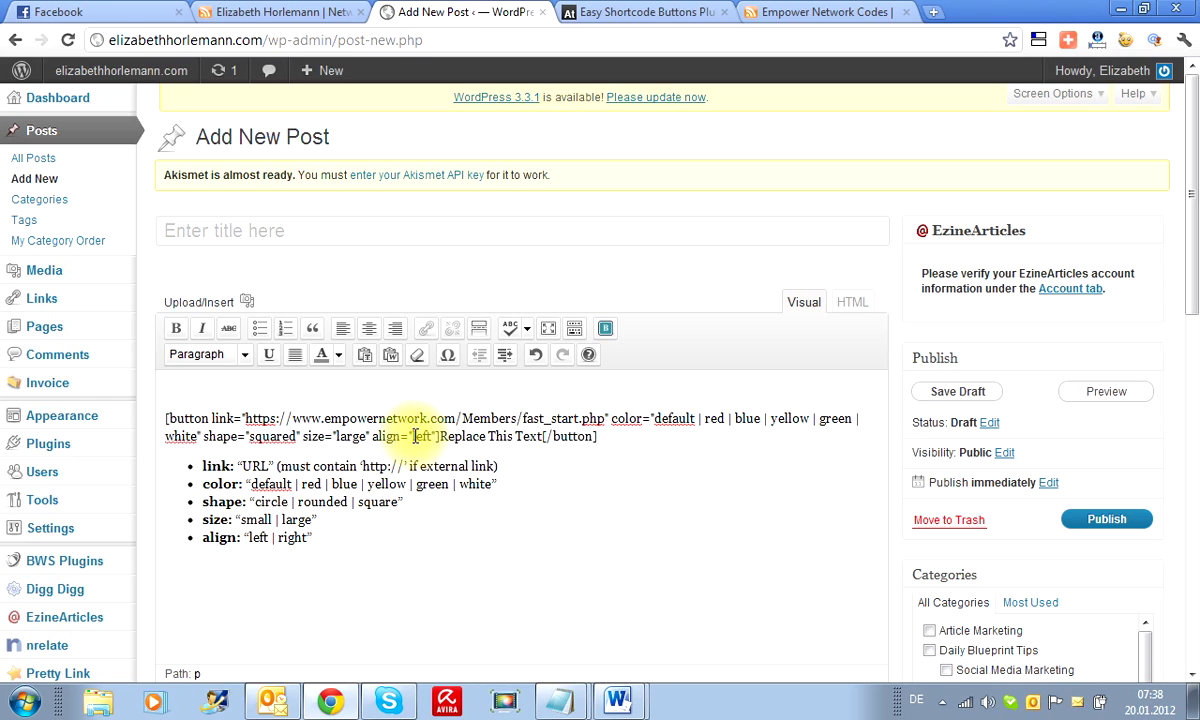
# - Set the button shortcode's align value to "centered"
pyautogui.moveTo(414, 435); pyautogui.dragTo(429, 435)
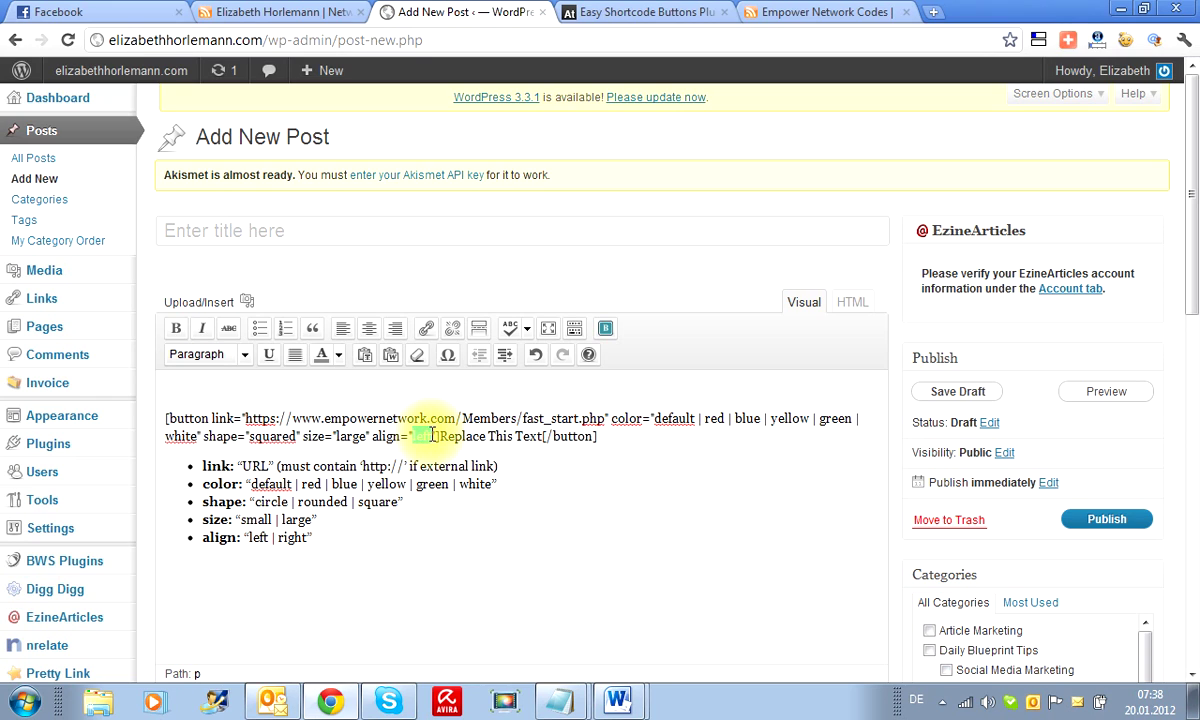
pyautogui.write('cent')
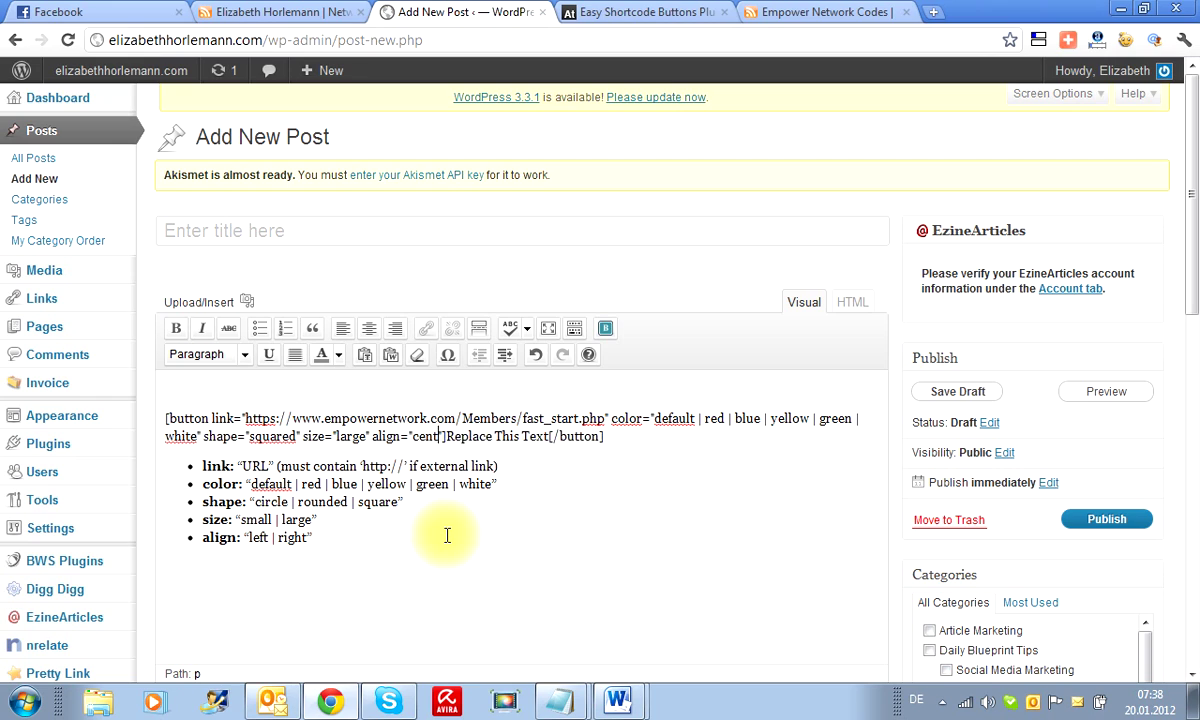
pyautogui.write('ere')
pyautogui.press('BackSpace')
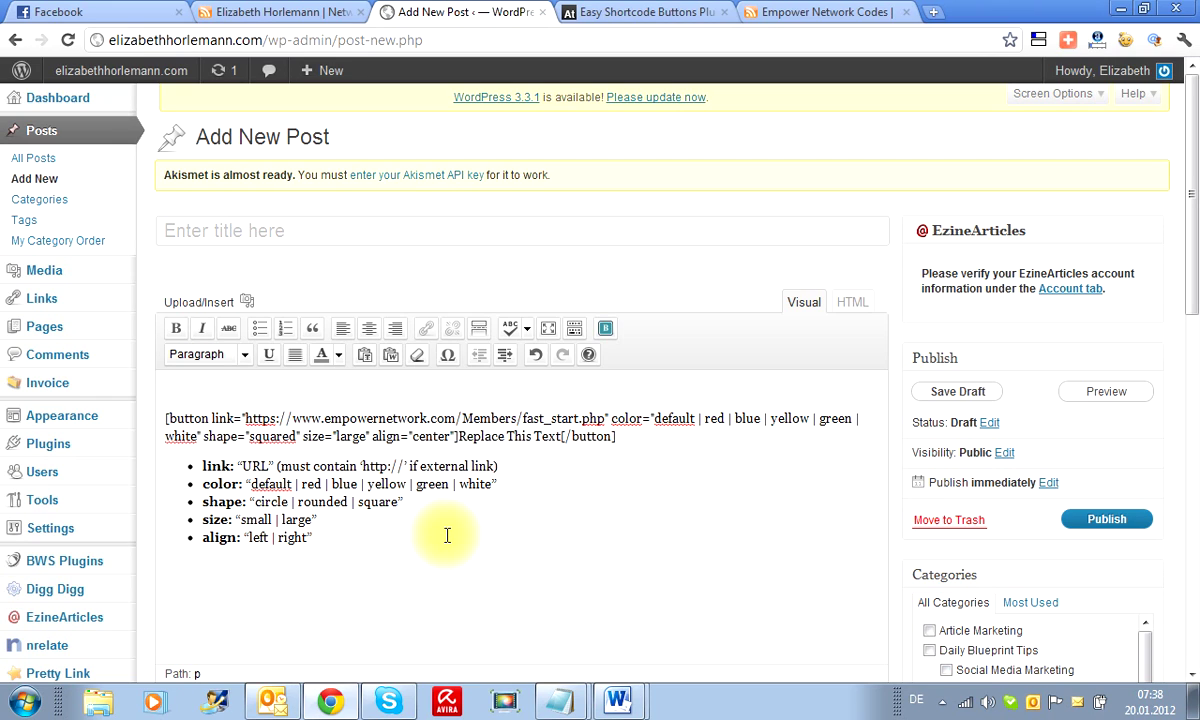
pyautogui.write('ed')
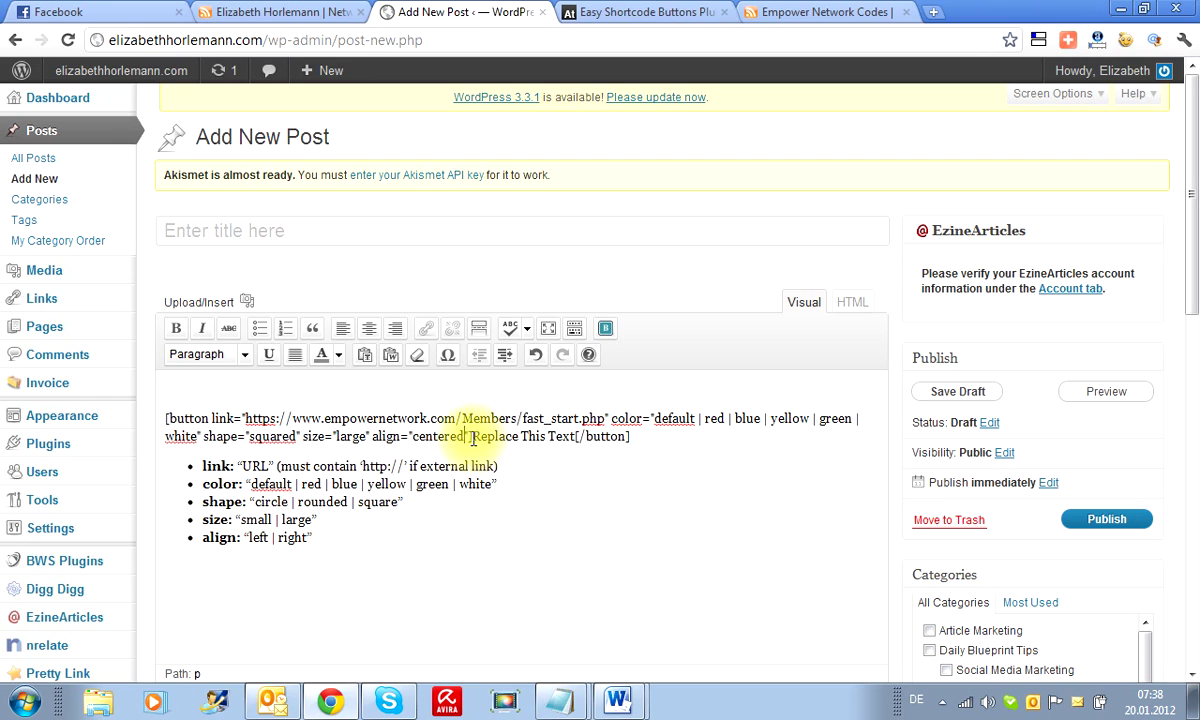
# - Replace the shortcode's placeholder label "Replace This Text" with "Join Now"
pyautogui.moveTo(474, 436); pyautogui.dragTo(576, 437)
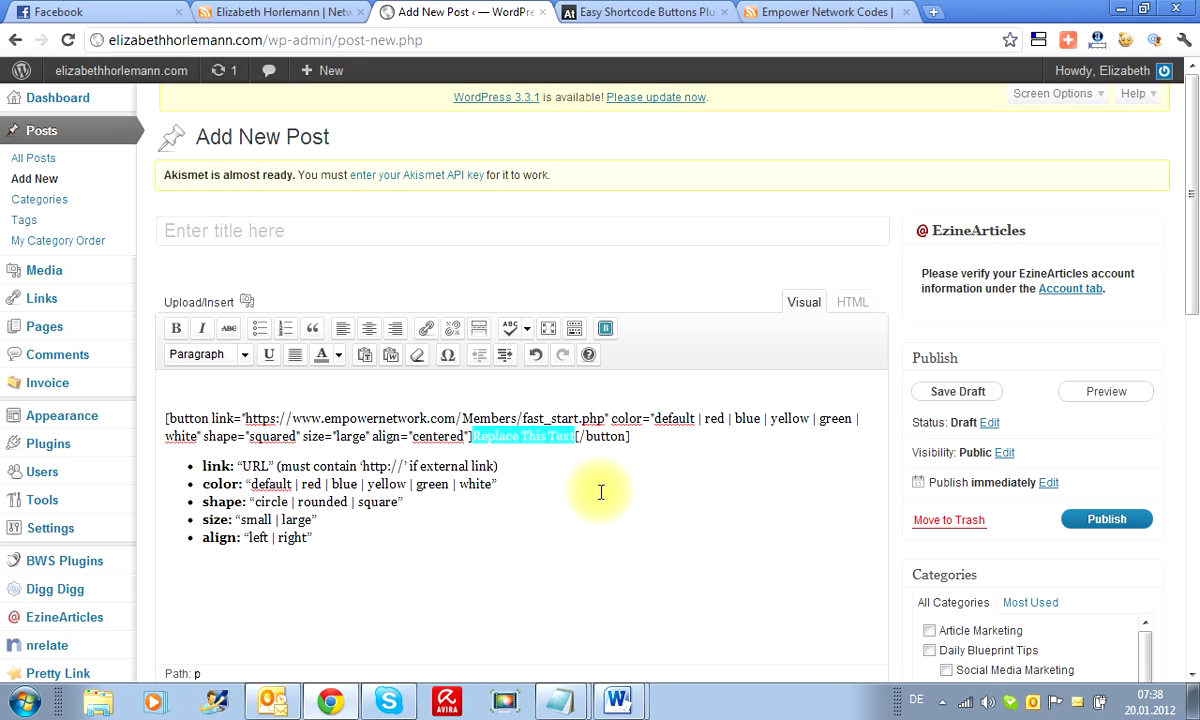
pyautogui.write('Join No')
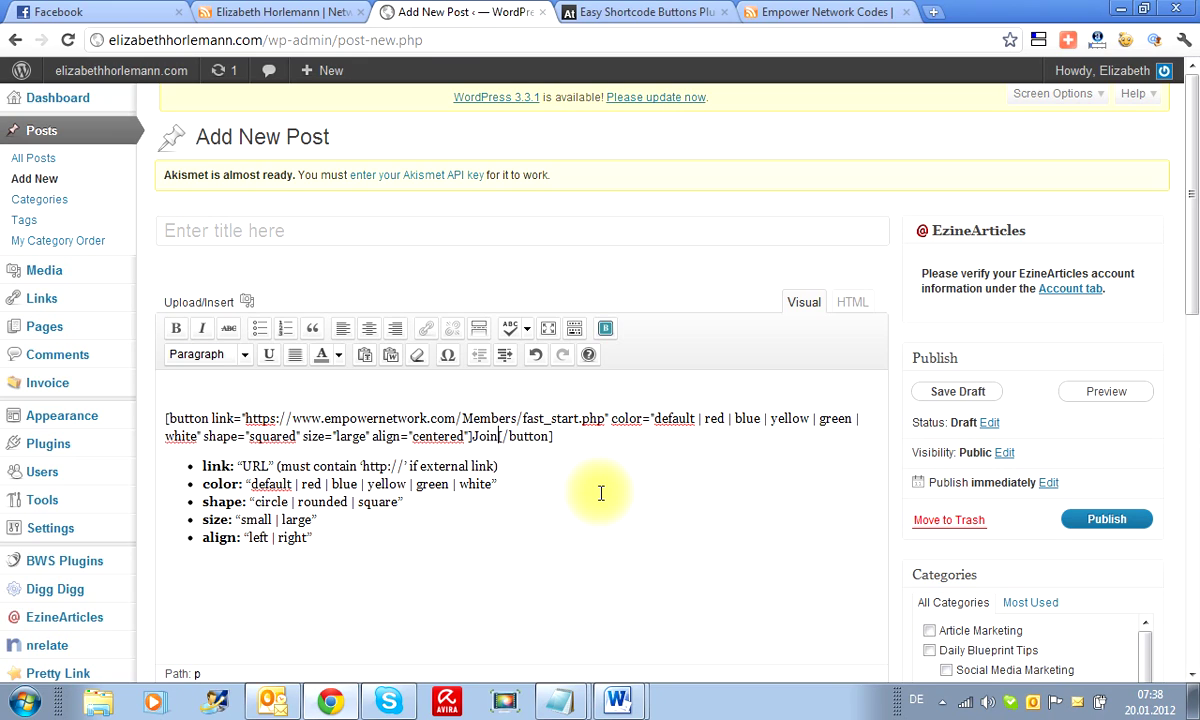
pyautogui.write('w')
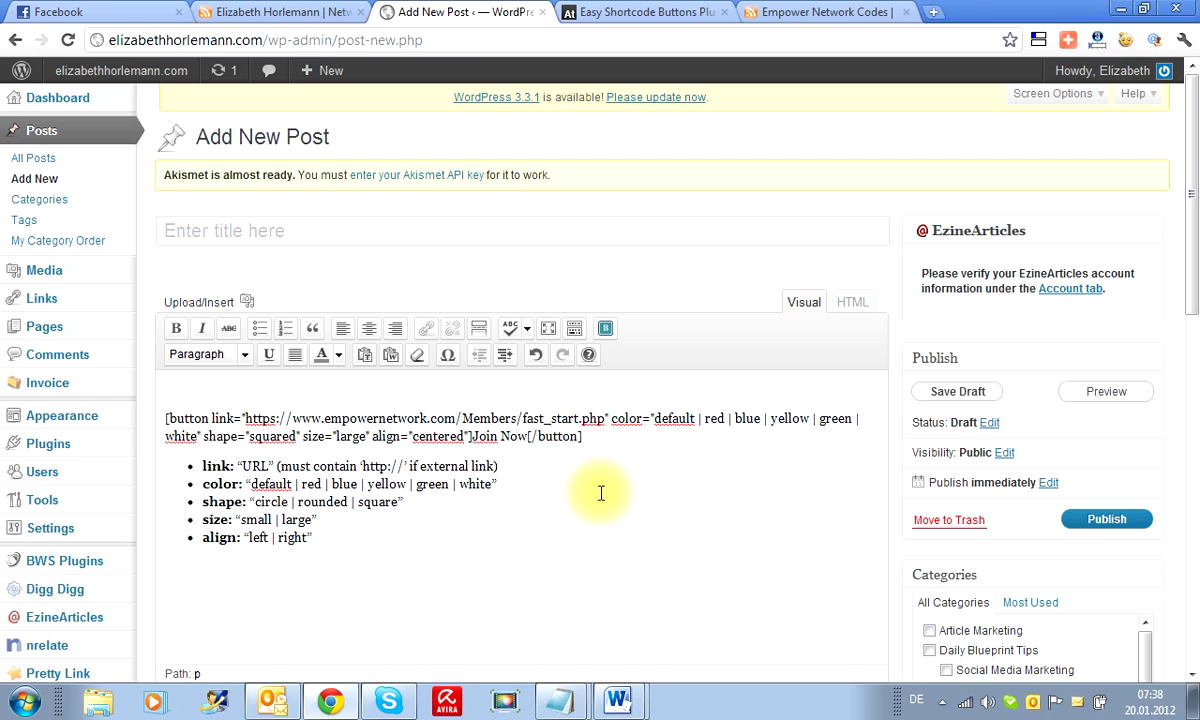
# - Delete the bulleted notes on link, color, shape, size and align below the button shortcode
pyautogui.click(178, 467)
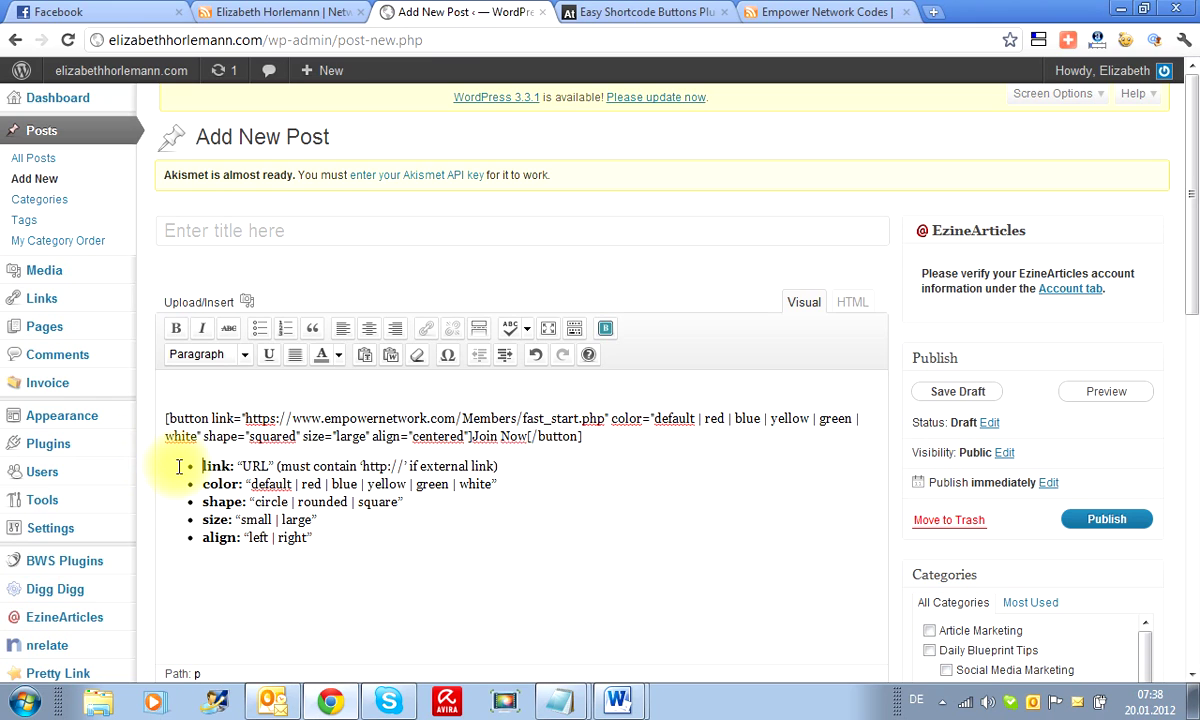
pyautogui.moveTo(178, 467); pyautogui.dragTo(313, 549)
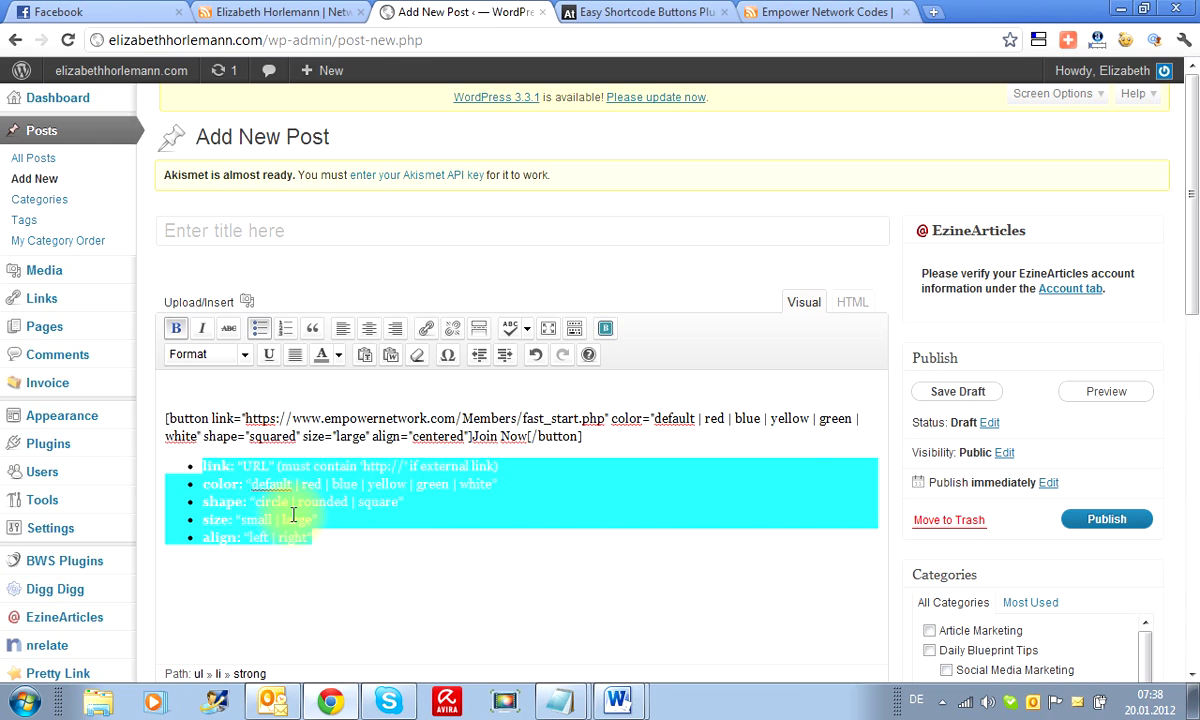
pyautogui.rightClick(294, 511)
pyautogui.click(355, 342)
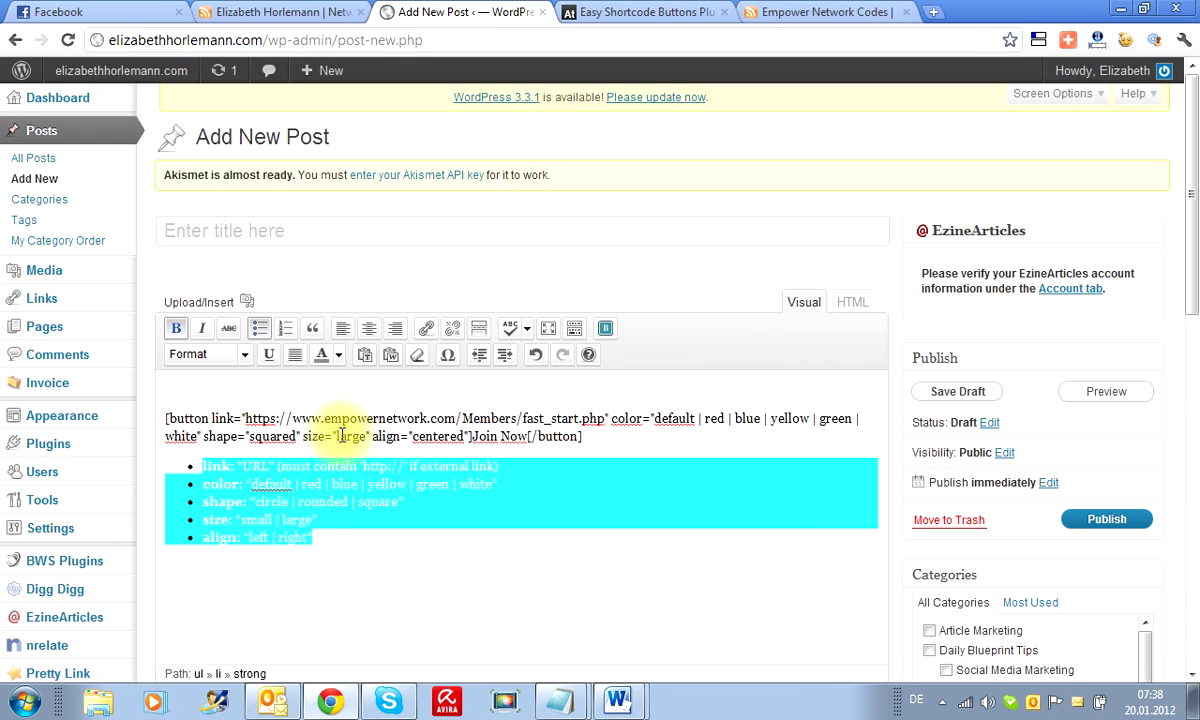
pyautogui.press('Delete')
pyautogui.press('BackSpace')
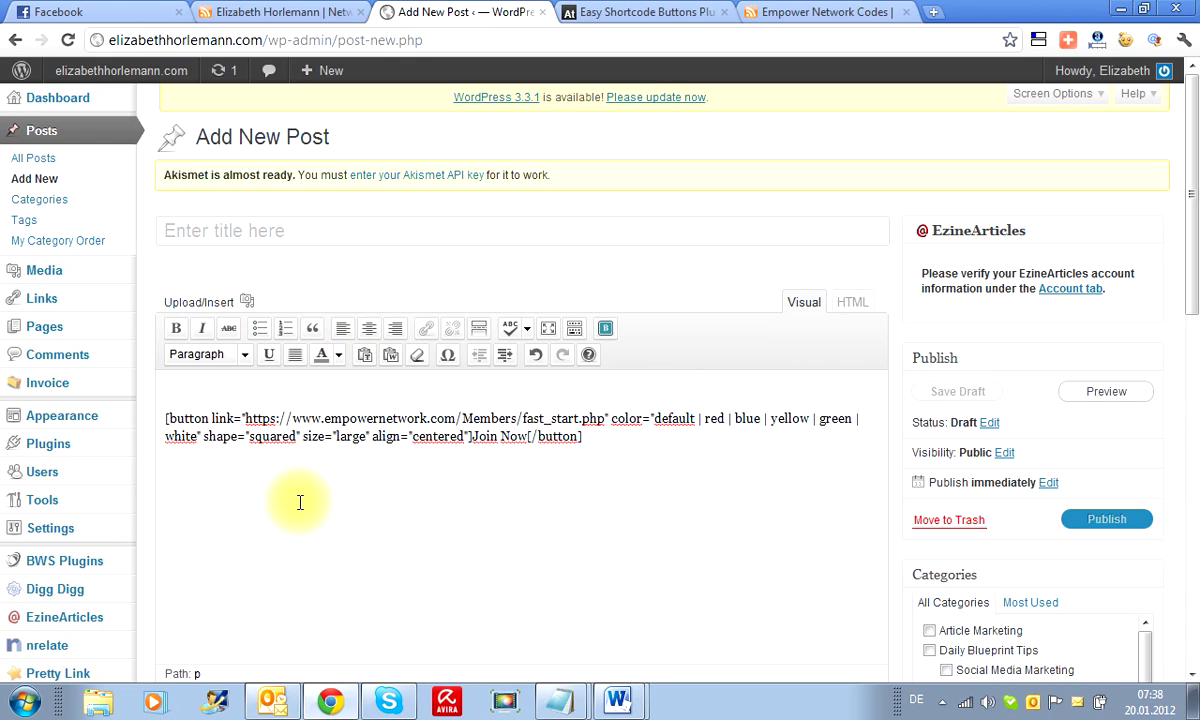
# - Title the new post "Button"
pyautogui.click(1098, 390)
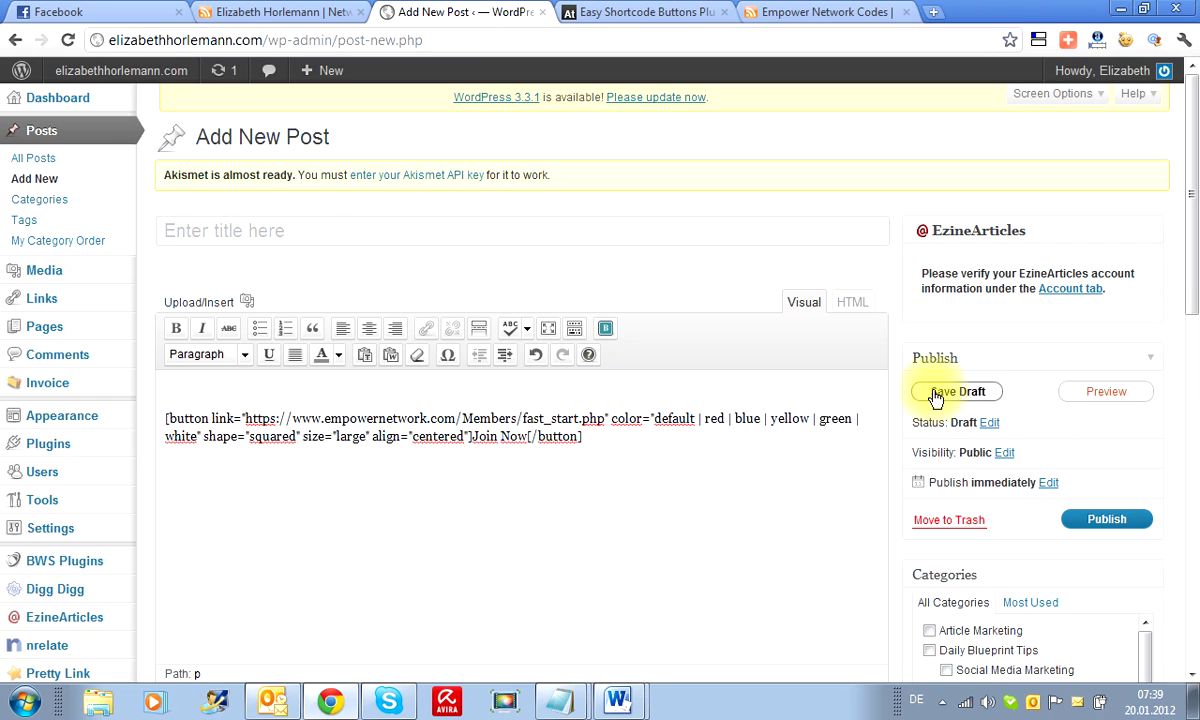
pyautogui.click(316, 226)
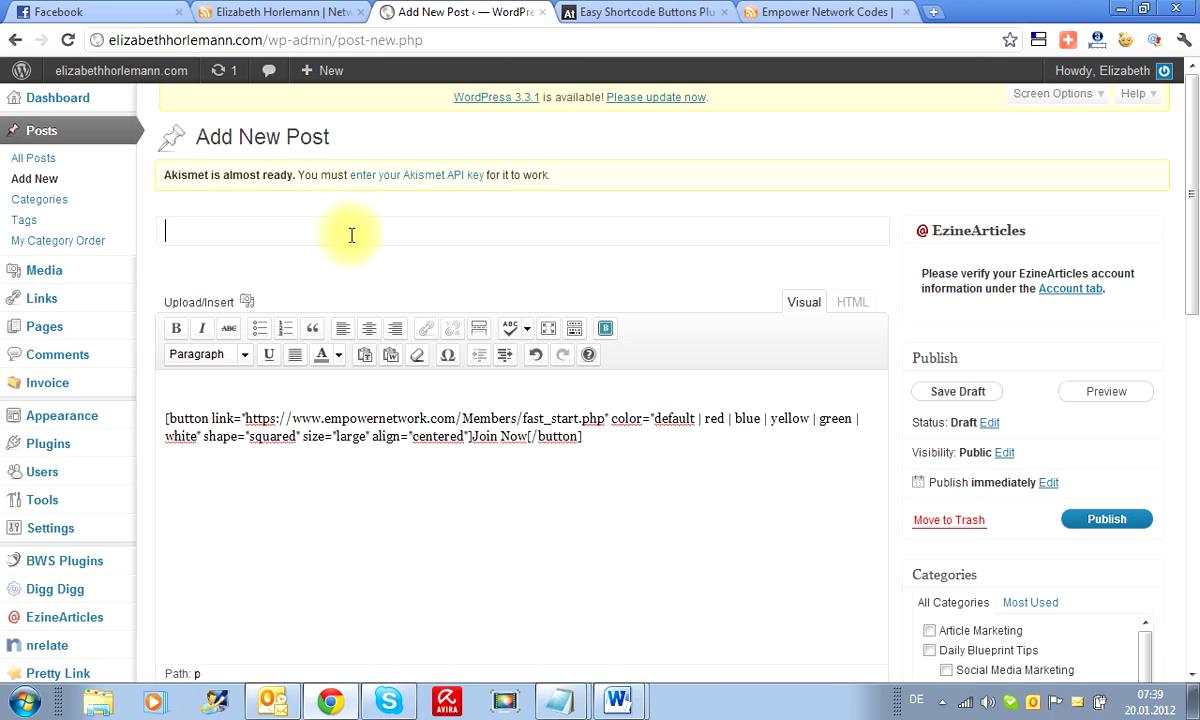
pyautogui.write('Button')
# - Preview the draft post, dismiss the pop-up overlay and examine how the Join Now button looks
pyautogui.click(1080, 392)
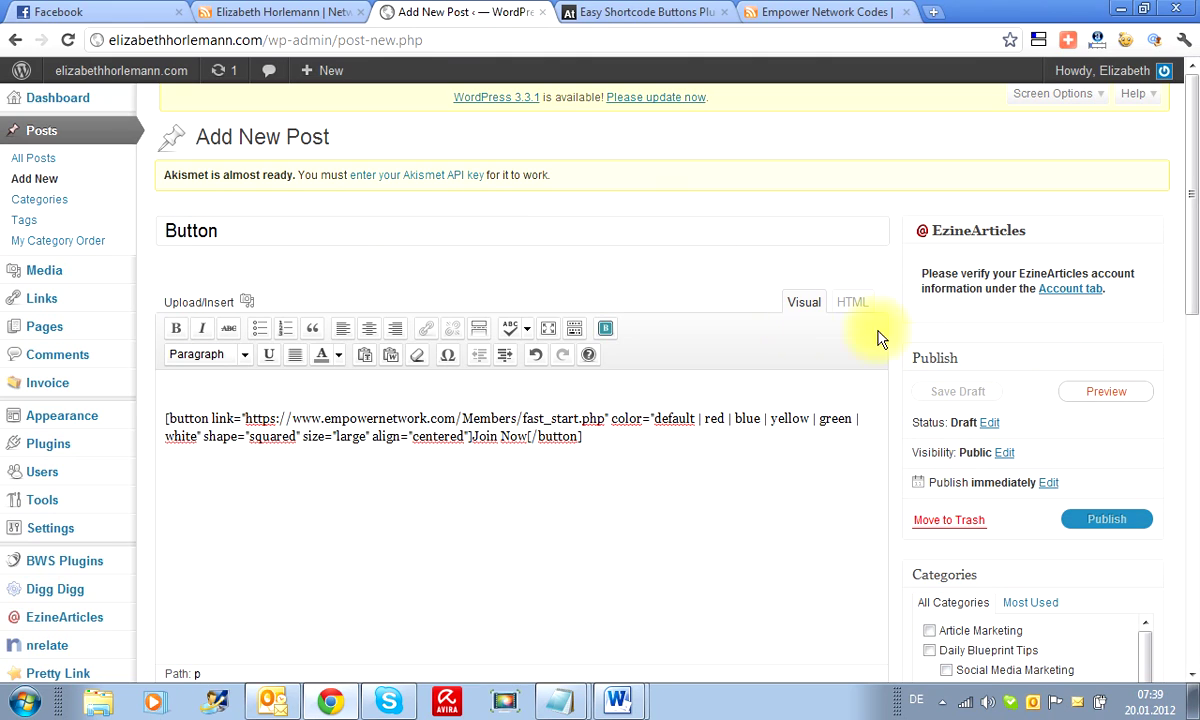
pyautogui.click(500, 418)
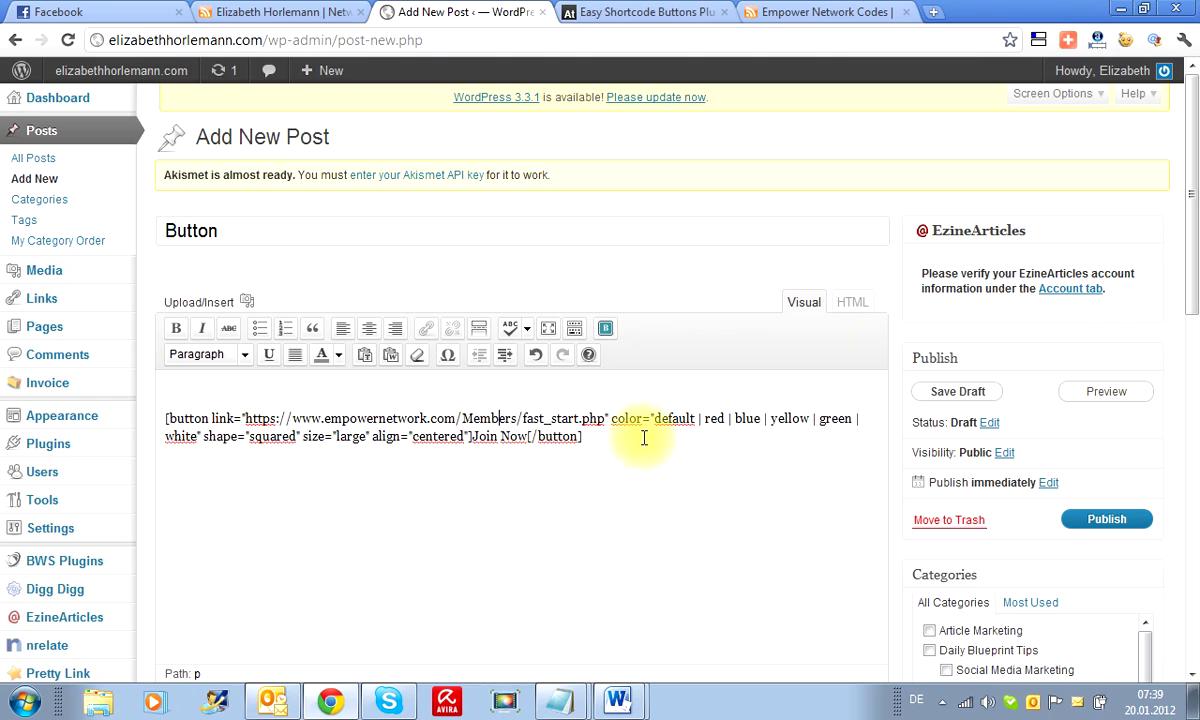
pyautogui.click(1106, 394)
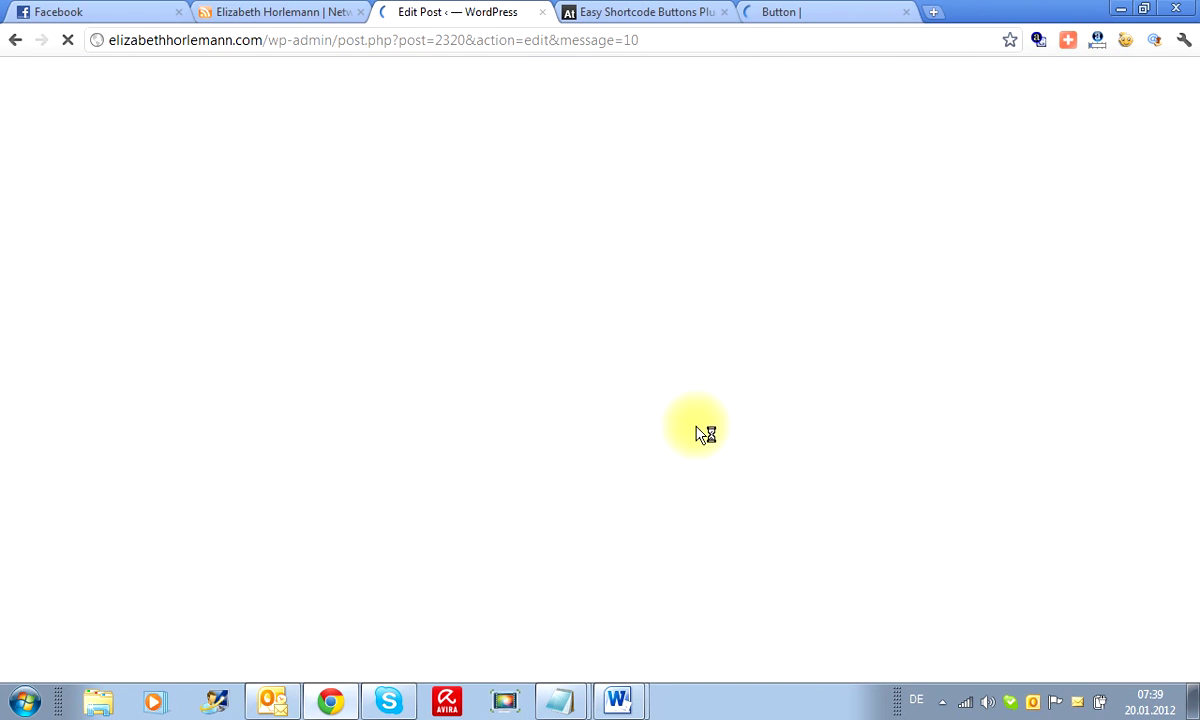
pyautogui.click(779, 12)
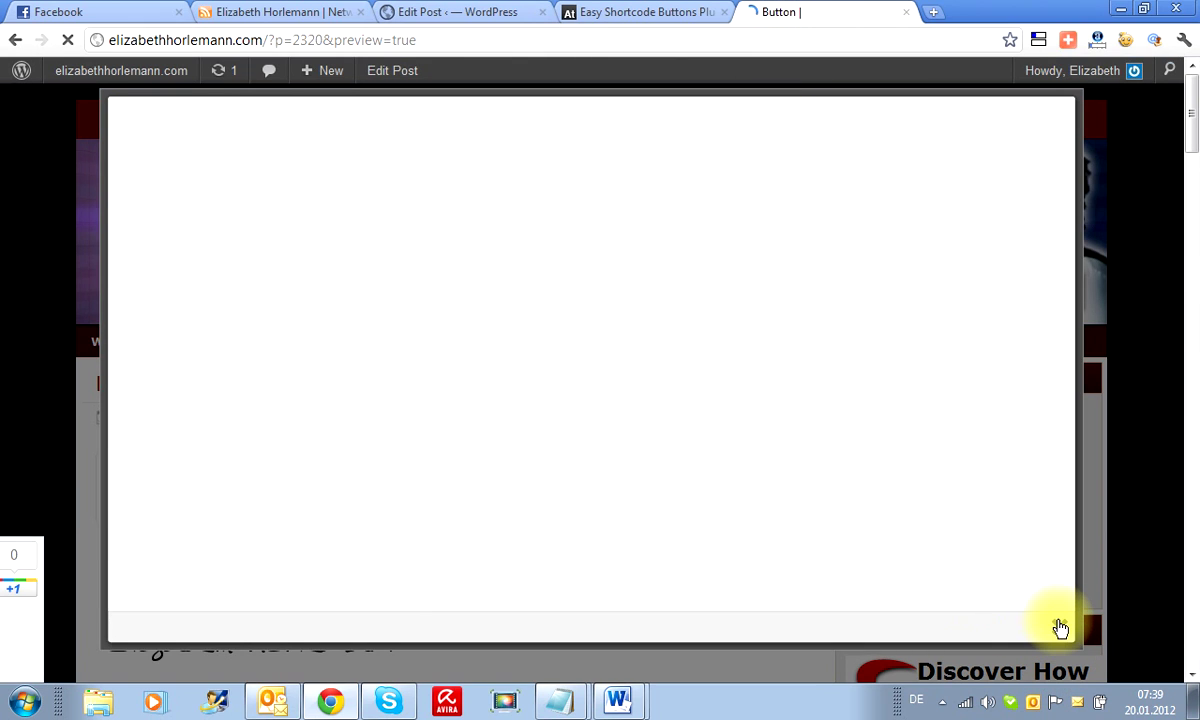
pyautogui.click(1059, 626)
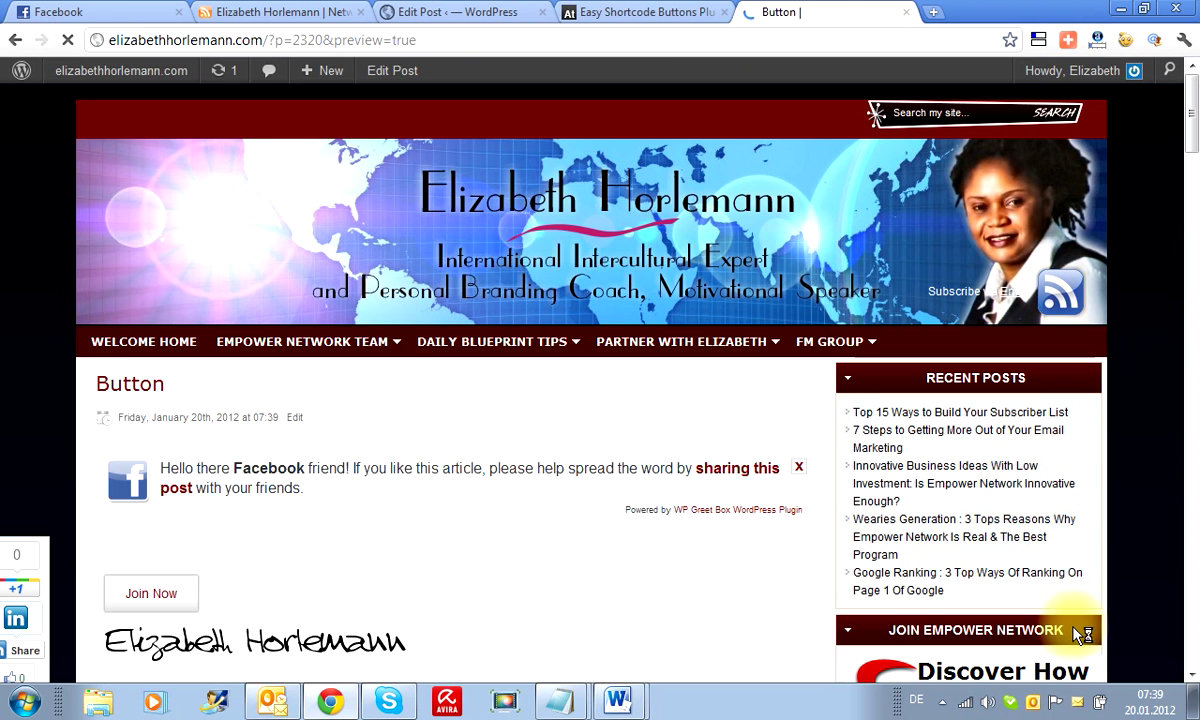
pyautogui.scroll(-3, 528, 555)
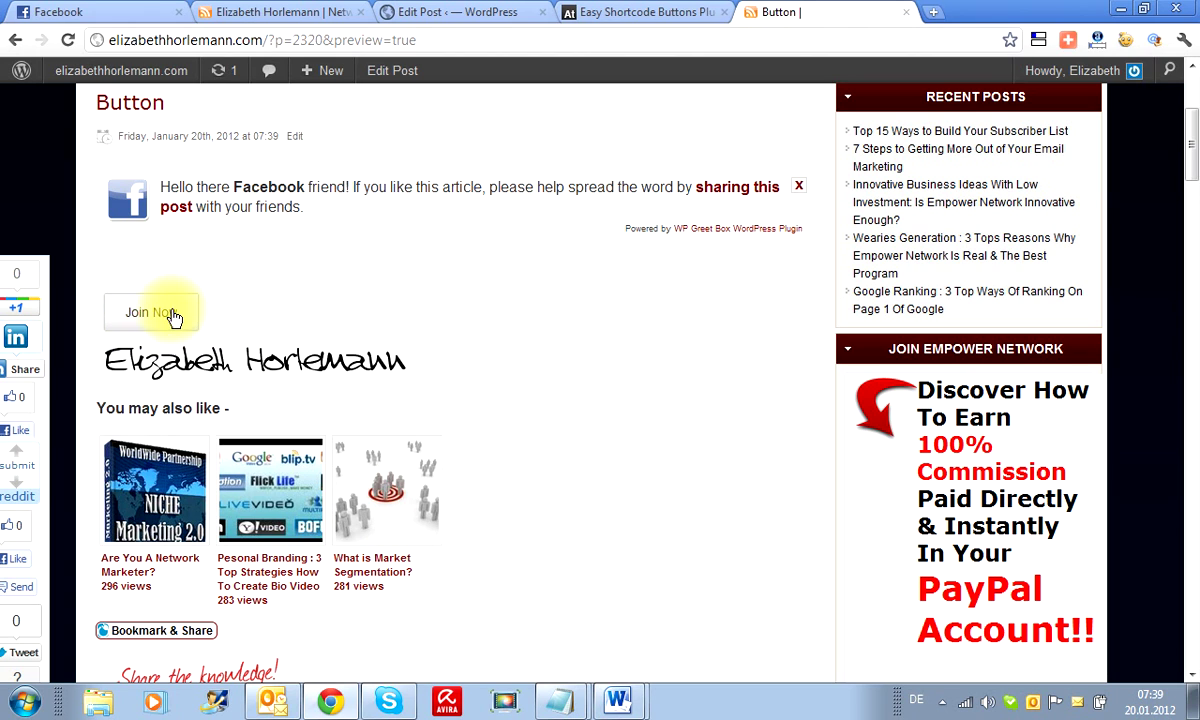
# - Return to the post editor and make the shortcode's "Join Now" label bold
pyautogui.click(463, 17)
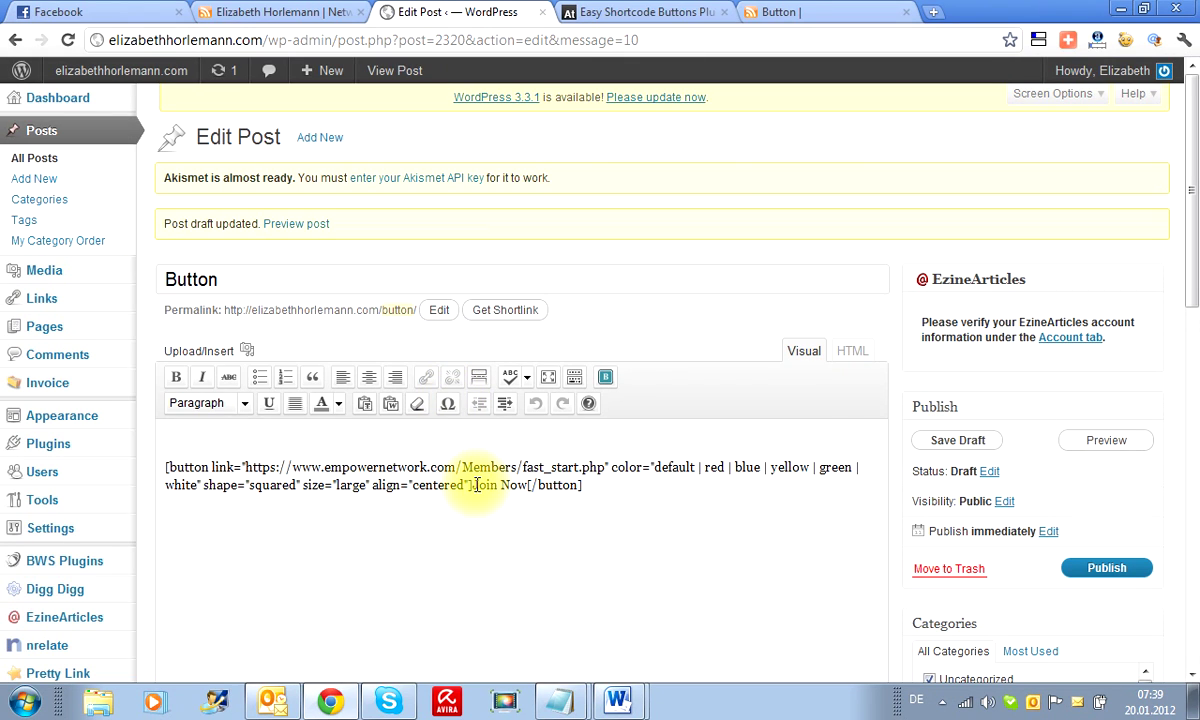
pyautogui.moveTo(479, 485); pyautogui.dragTo(527, 486)
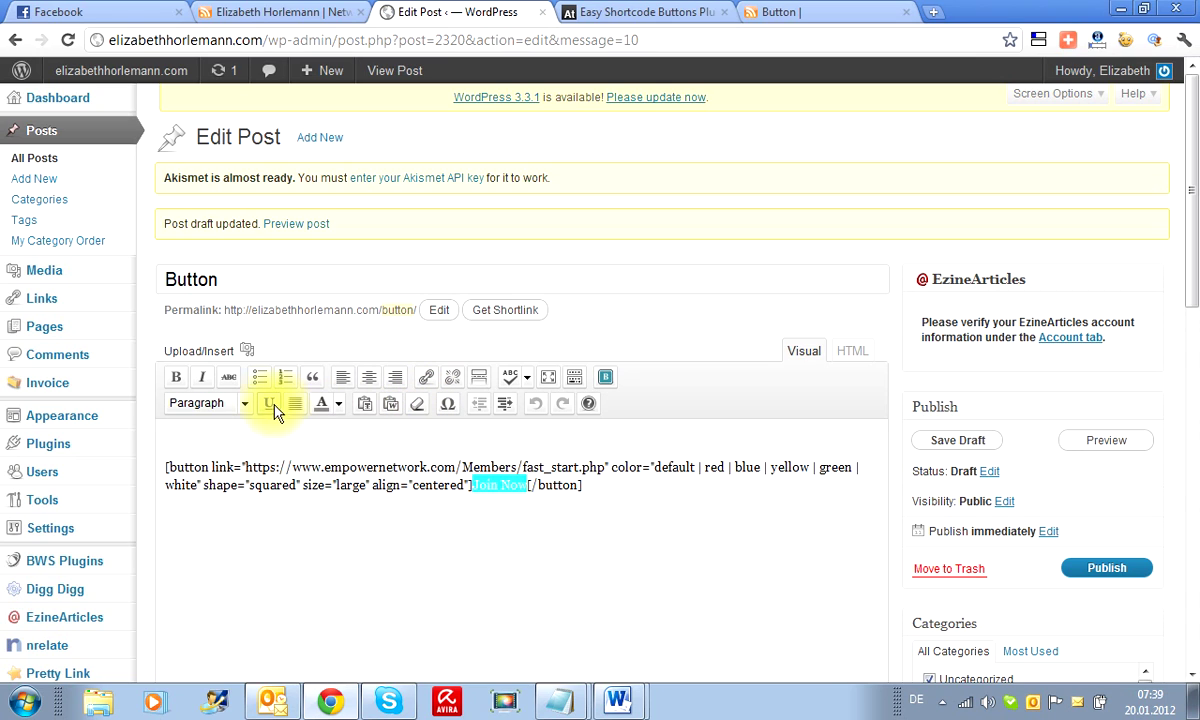
pyautogui.click(175, 385)
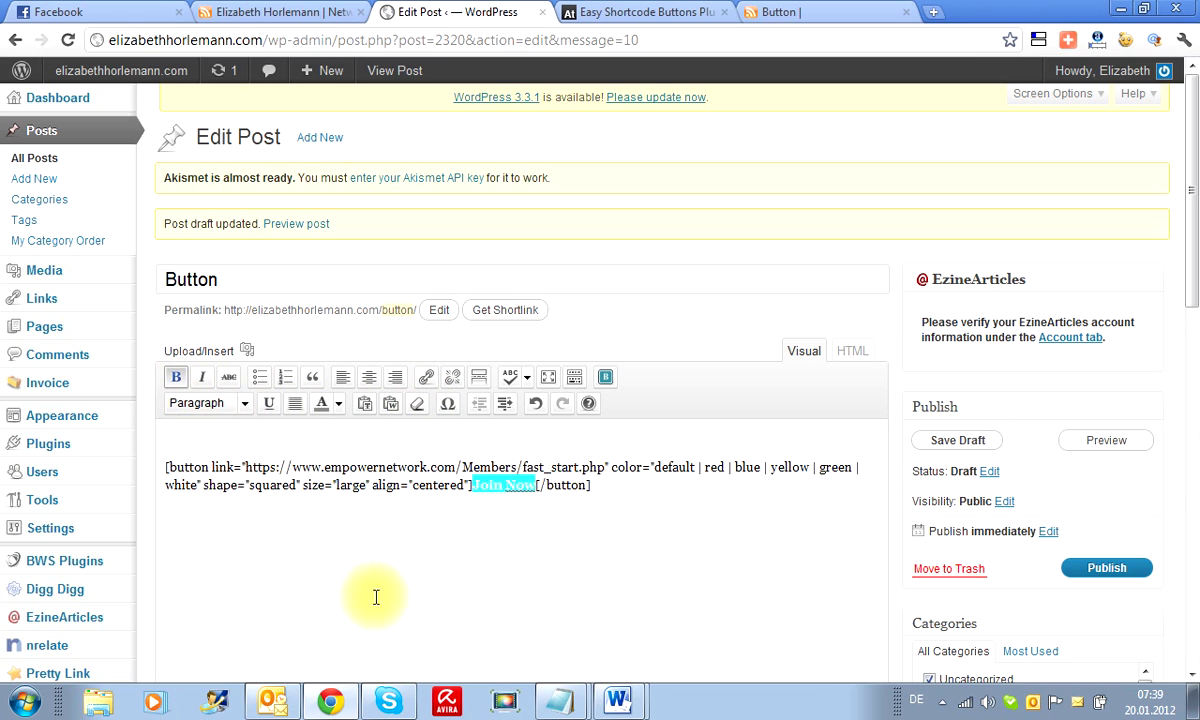
pyautogui.click(360, 558)
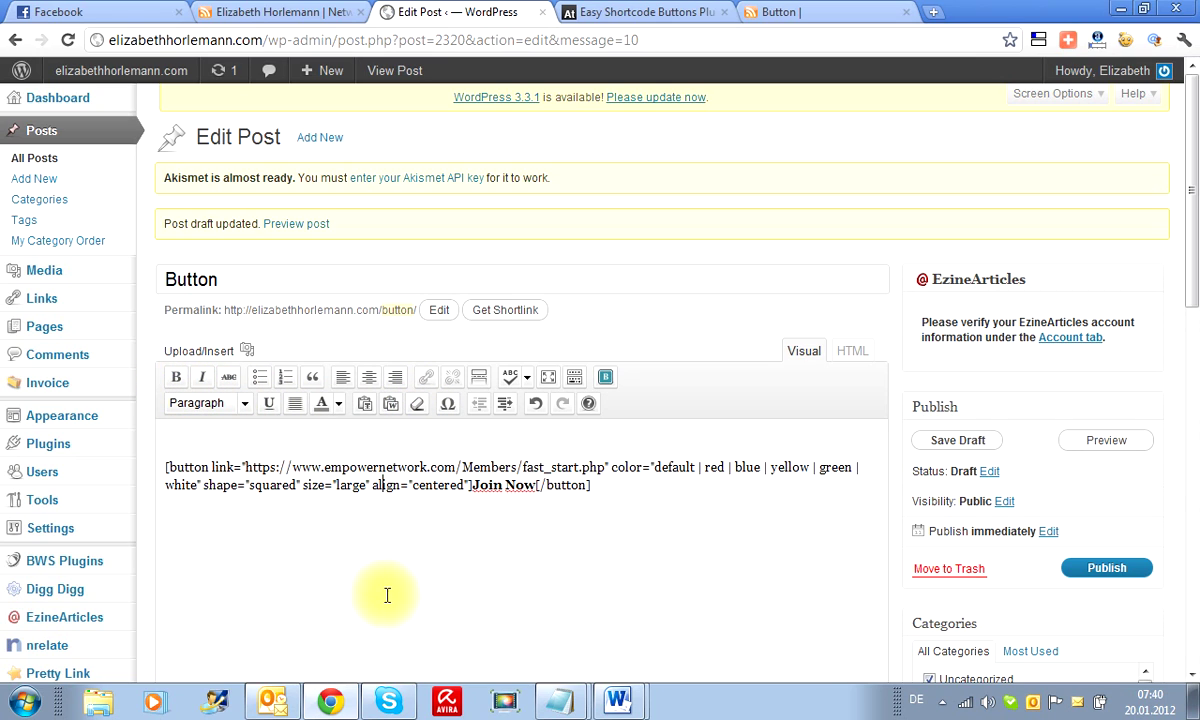
# - Preview the post with the bold button label and return to the post editor
pyautogui.click(1100, 441)
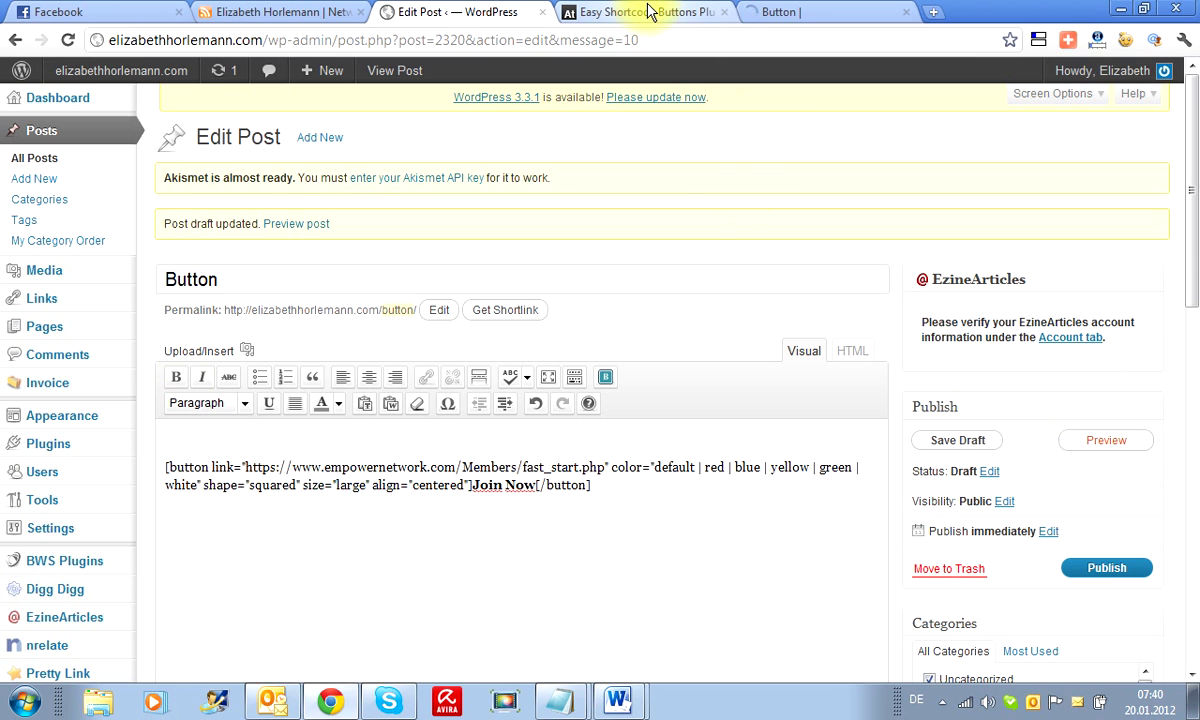
pyautogui.click(788, 12)
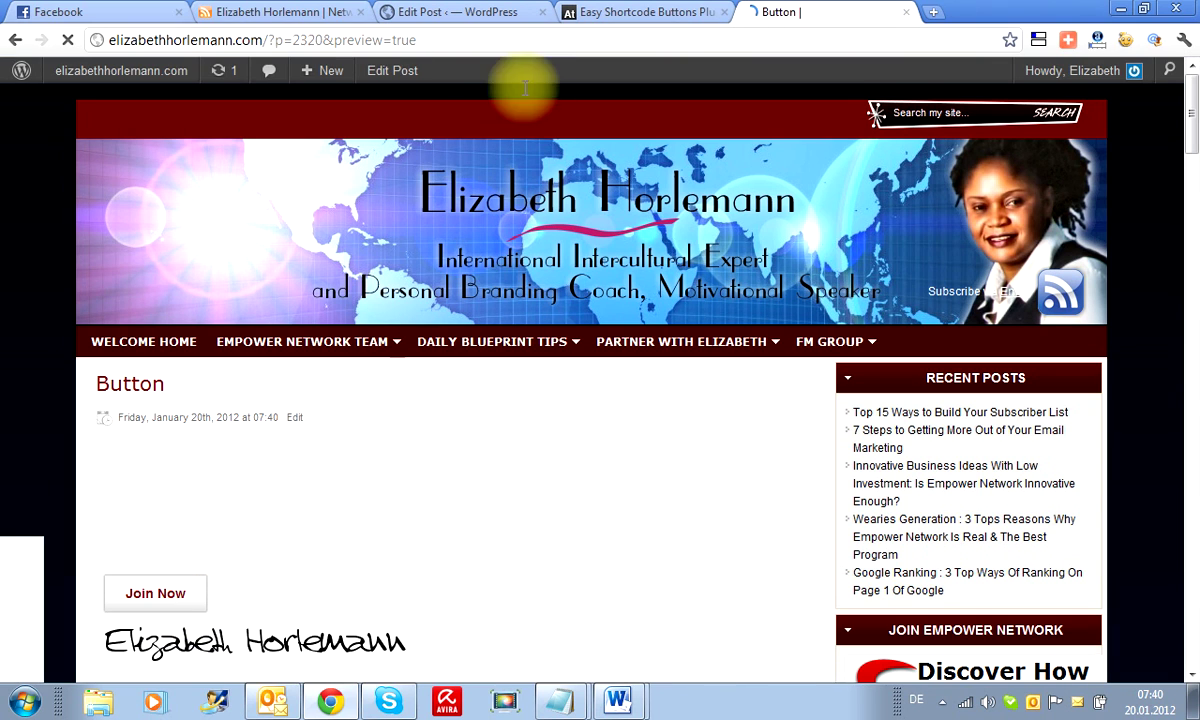
pyautogui.click(420, 12)
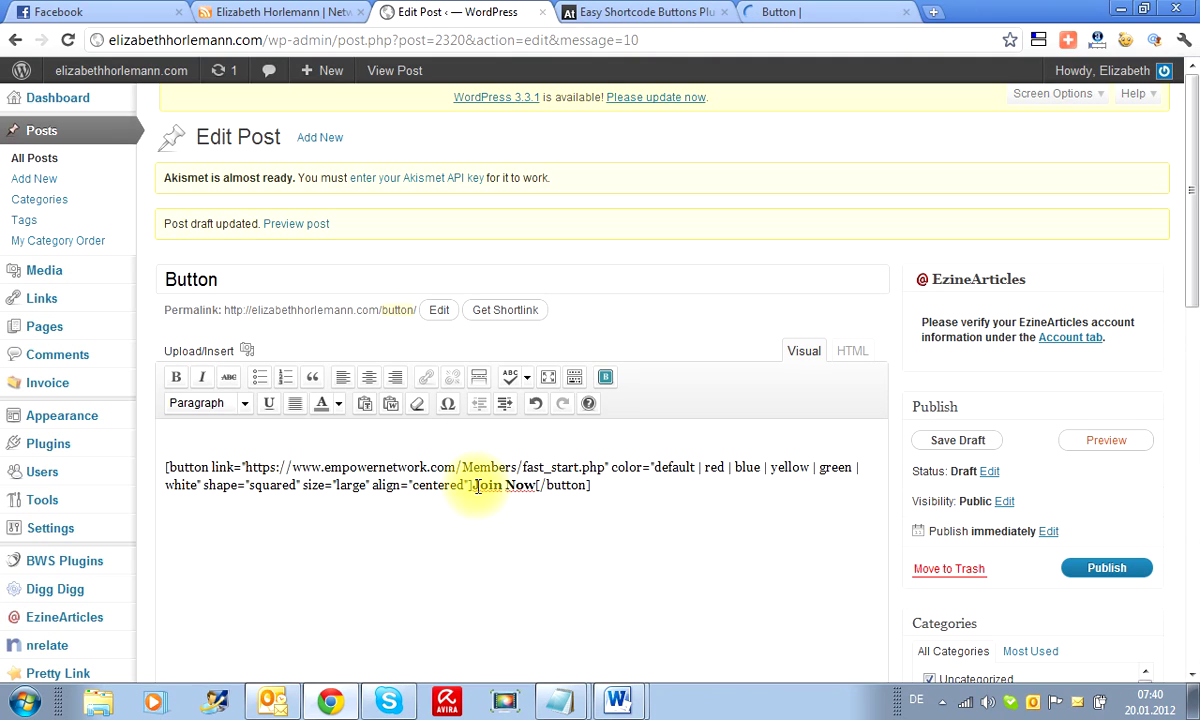
# - Try the Heading 3 format on the "Join Now" label and set the text back to Paragraph
pyautogui.moveTo(491, 487); pyautogui.dragTo(484, 486)
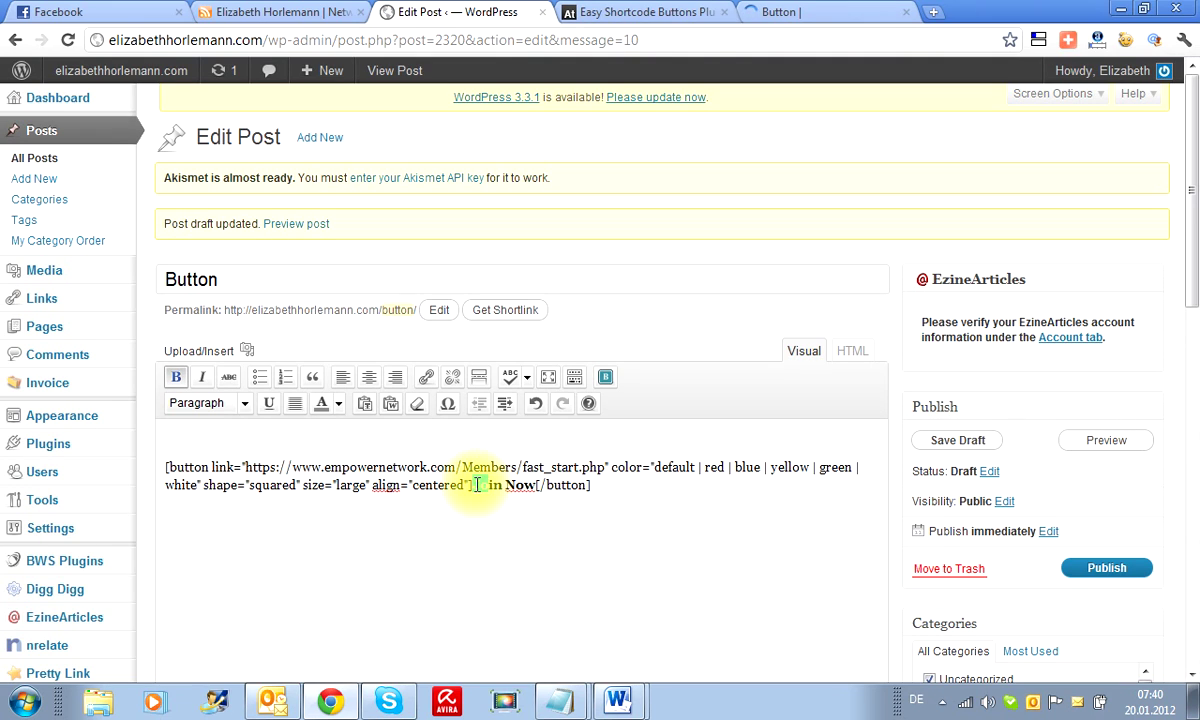
pyautogui.click(480, 490)
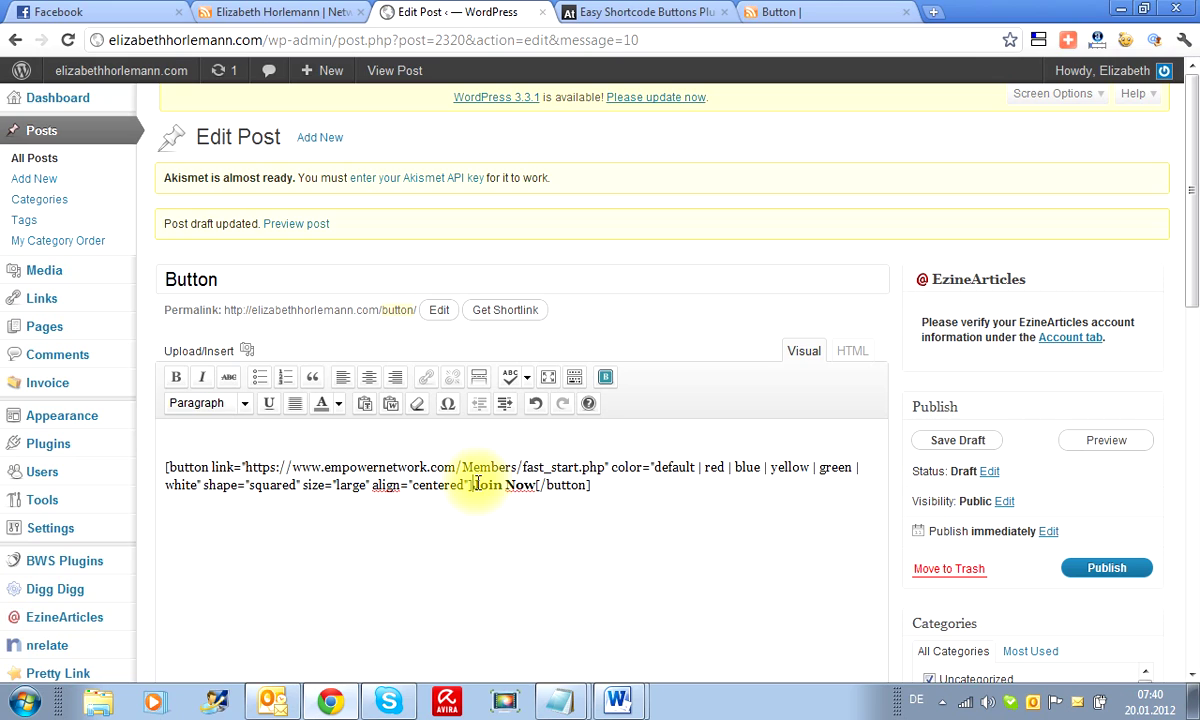
pyautogui.moveTo(472, 486); pyautogui.dragTo(527, 487)
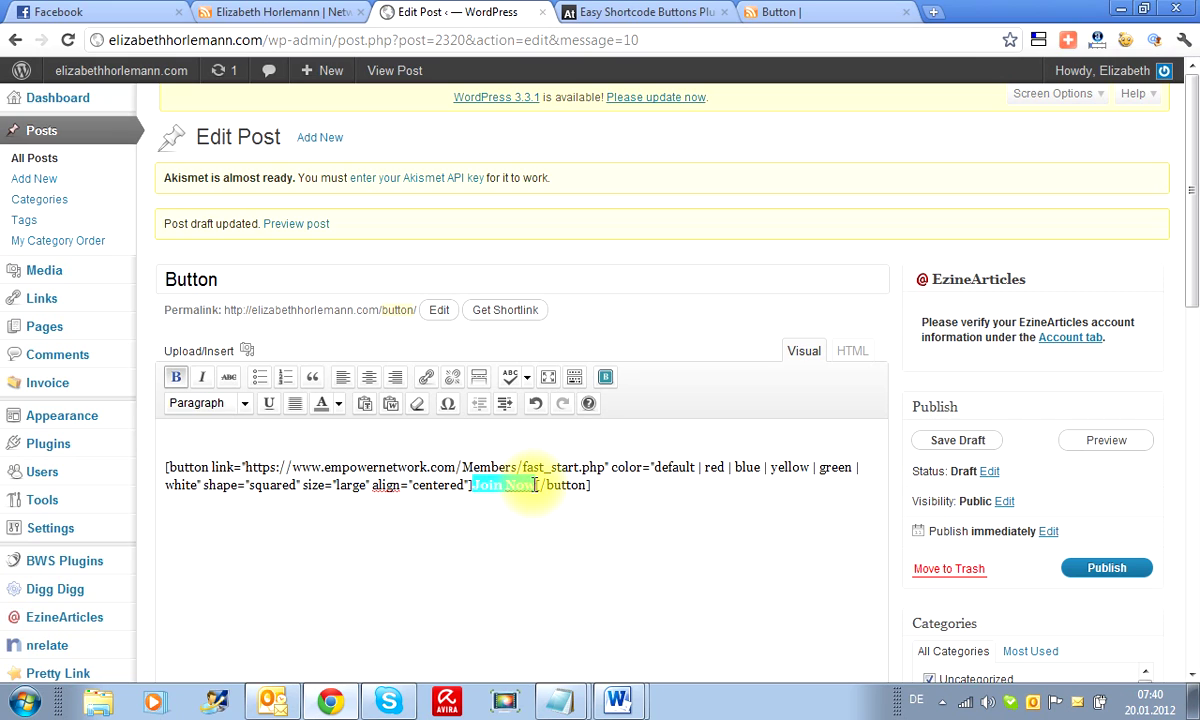
pyautogui.click(245, 404)
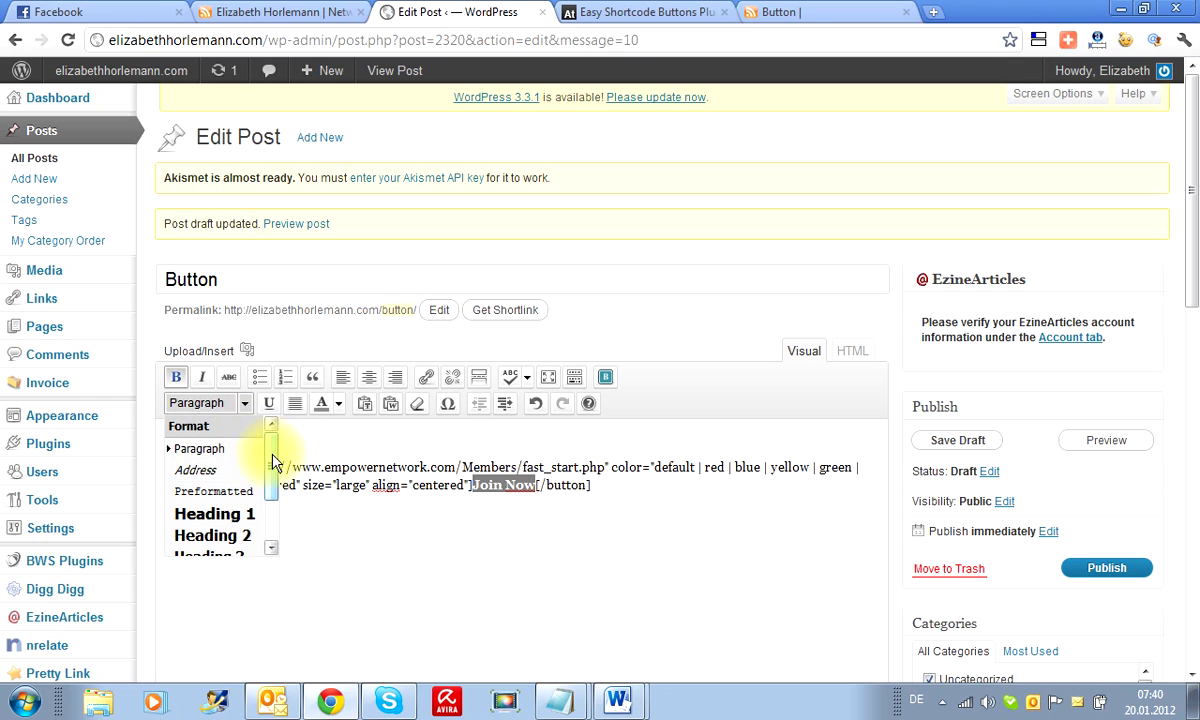
pyautogui.moveTo(268, 458); pyautogui.dragTo(280, 497)
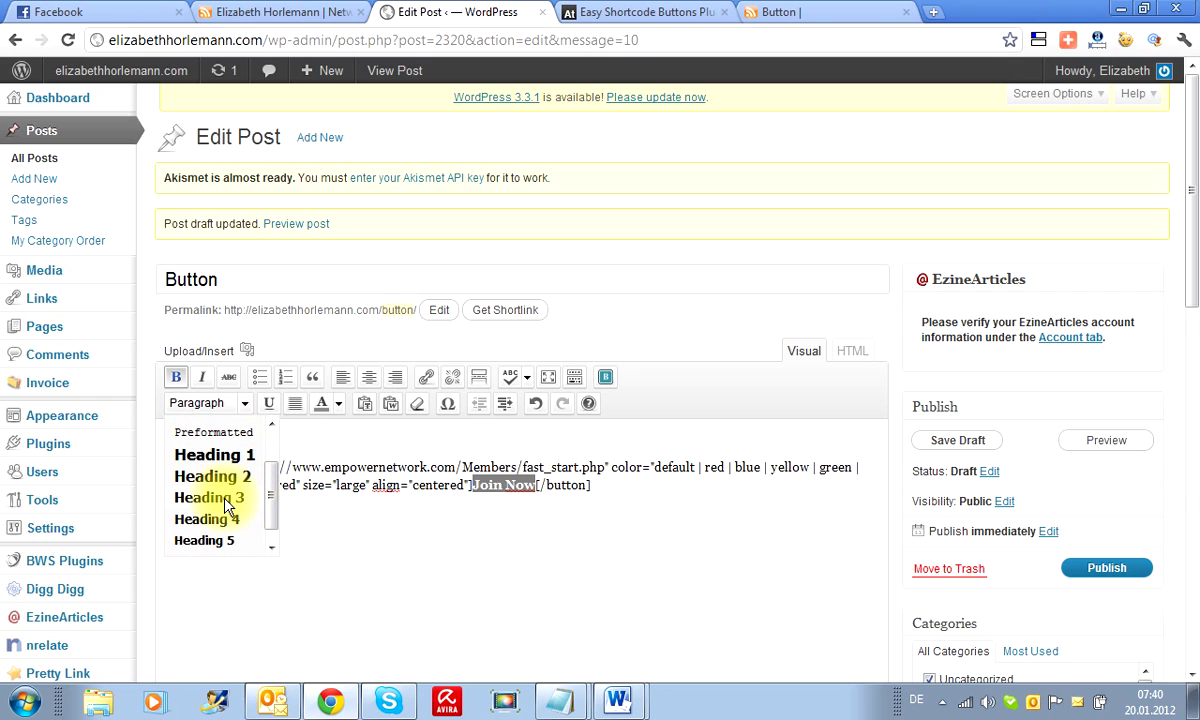
pyautogui.click(226, 500)
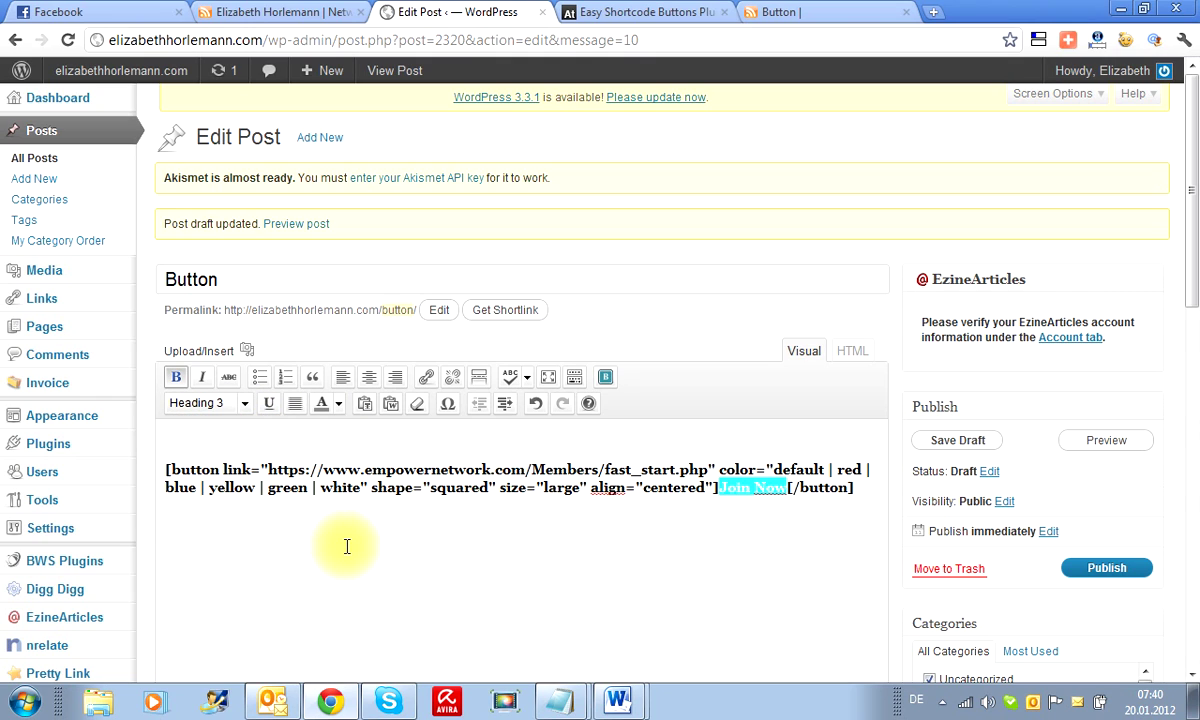
pyautogui.click(245, 408)
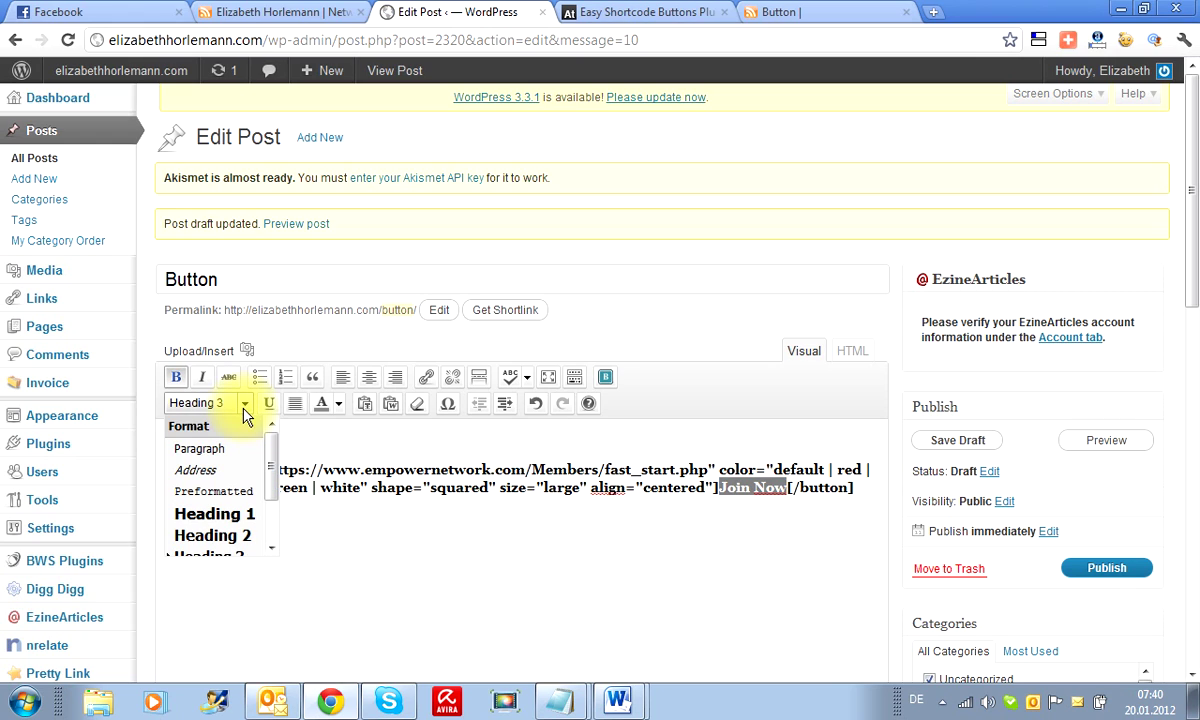
pyautogui.click(226, 447)
pyautogui.click(407, 570)
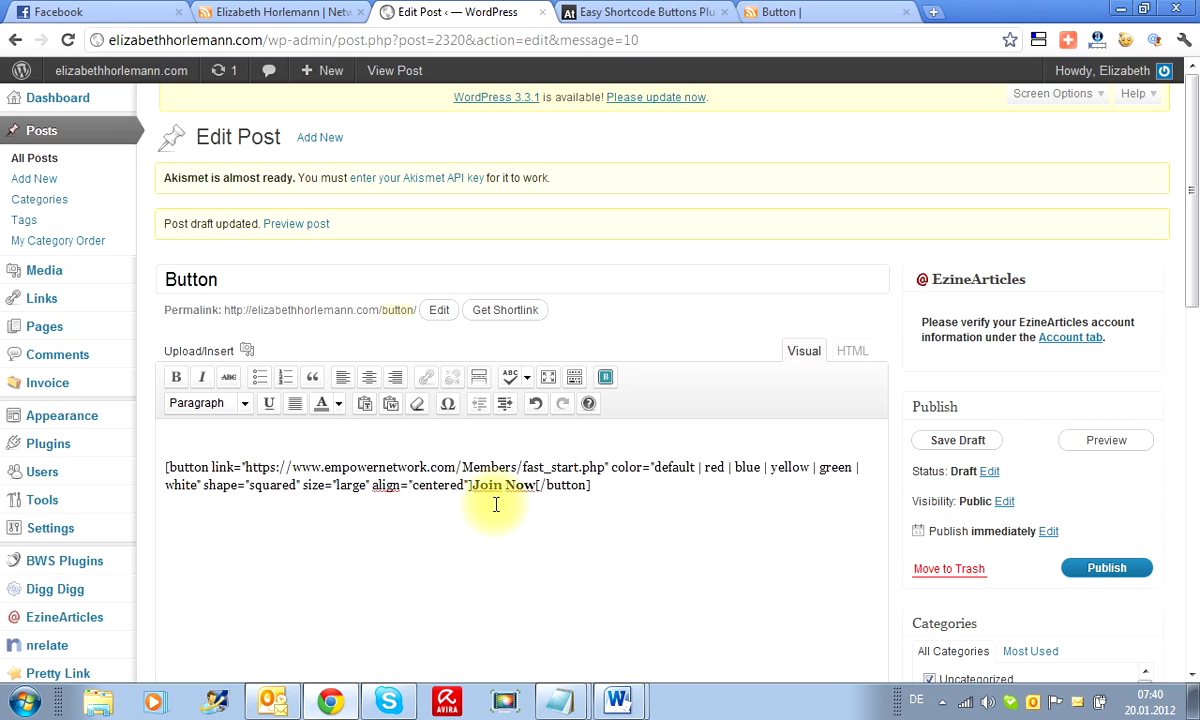
# - Color the "Join Now" label dark pink and preview the post again
pyautogui.moveTo(474, 484); pyautogui.dragTo(535, 484)
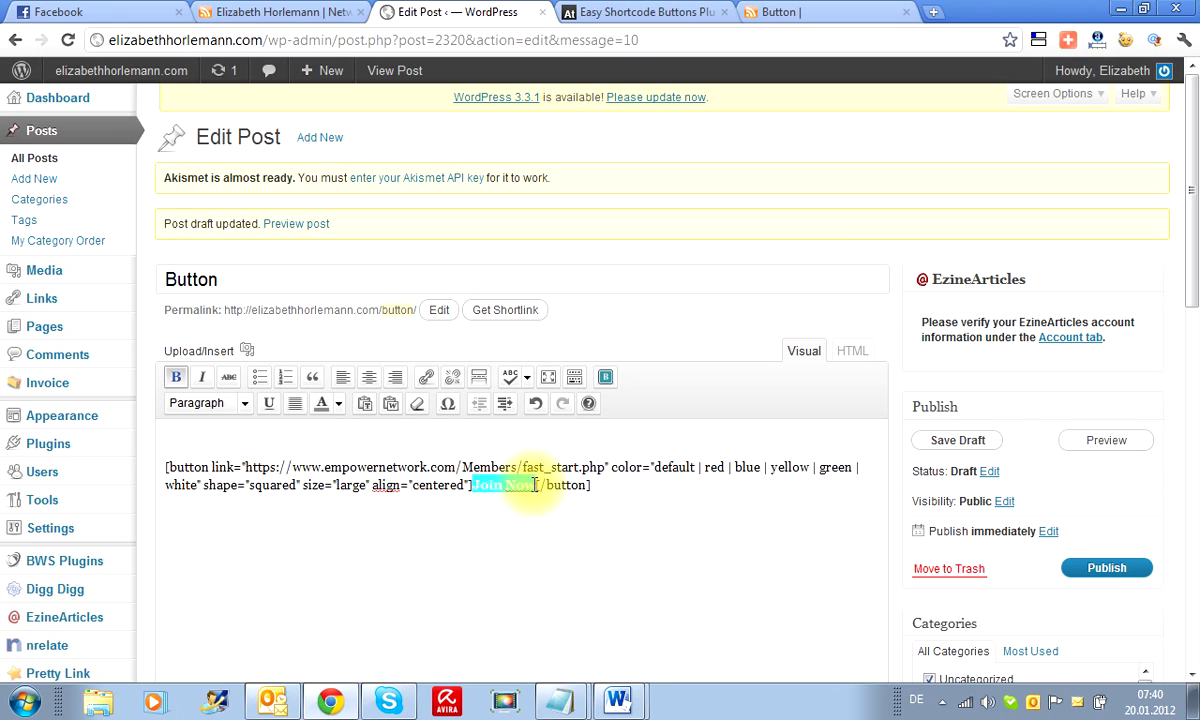
pyautogui.click(341, 404)
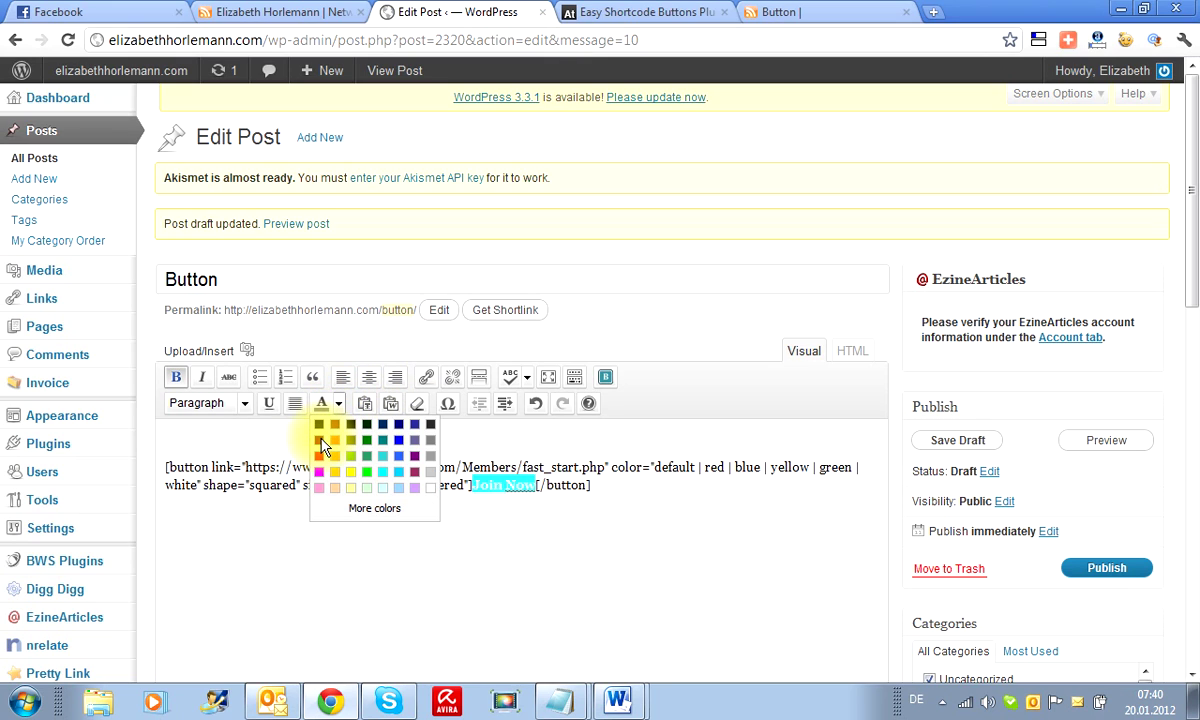
pyautogui.click(414, 471)
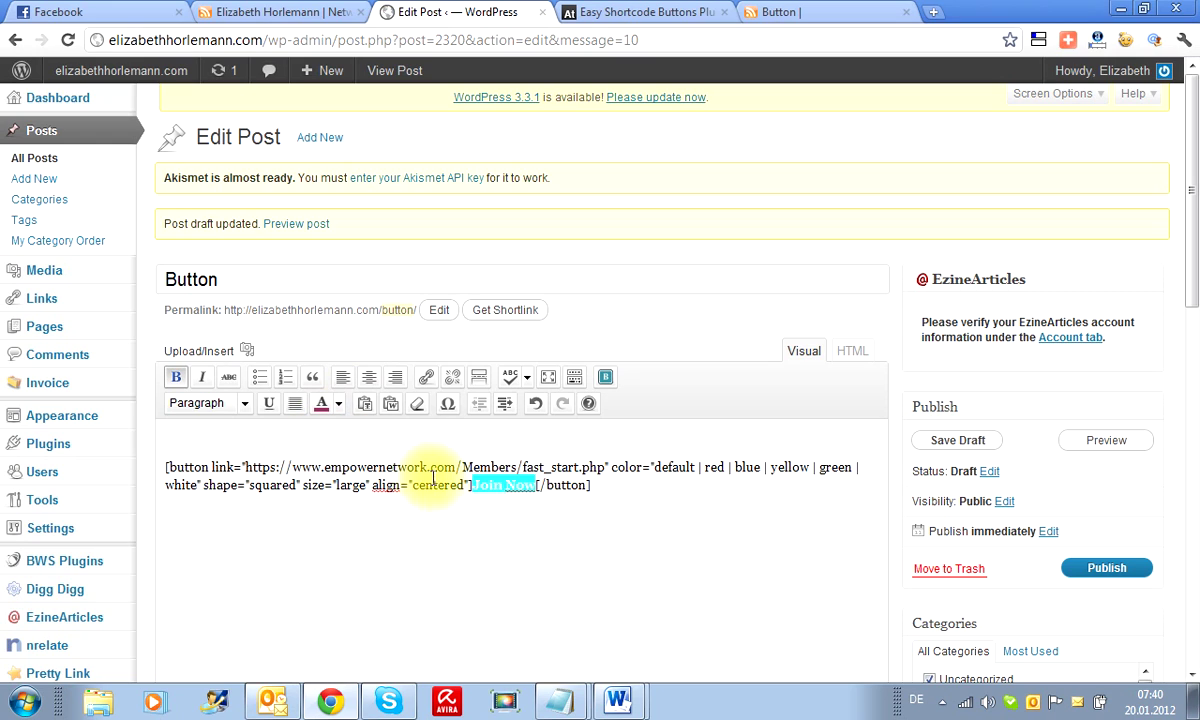
pyautogui.click(557, 522)
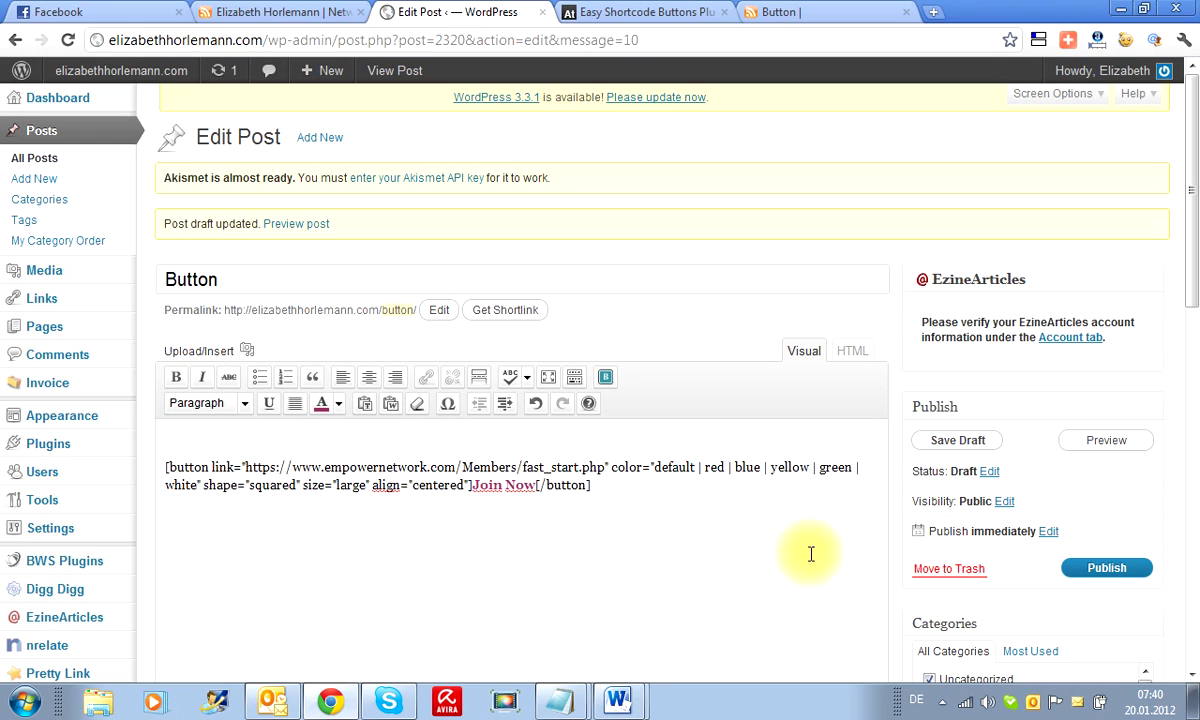
pyautogui.click(1106, 442)
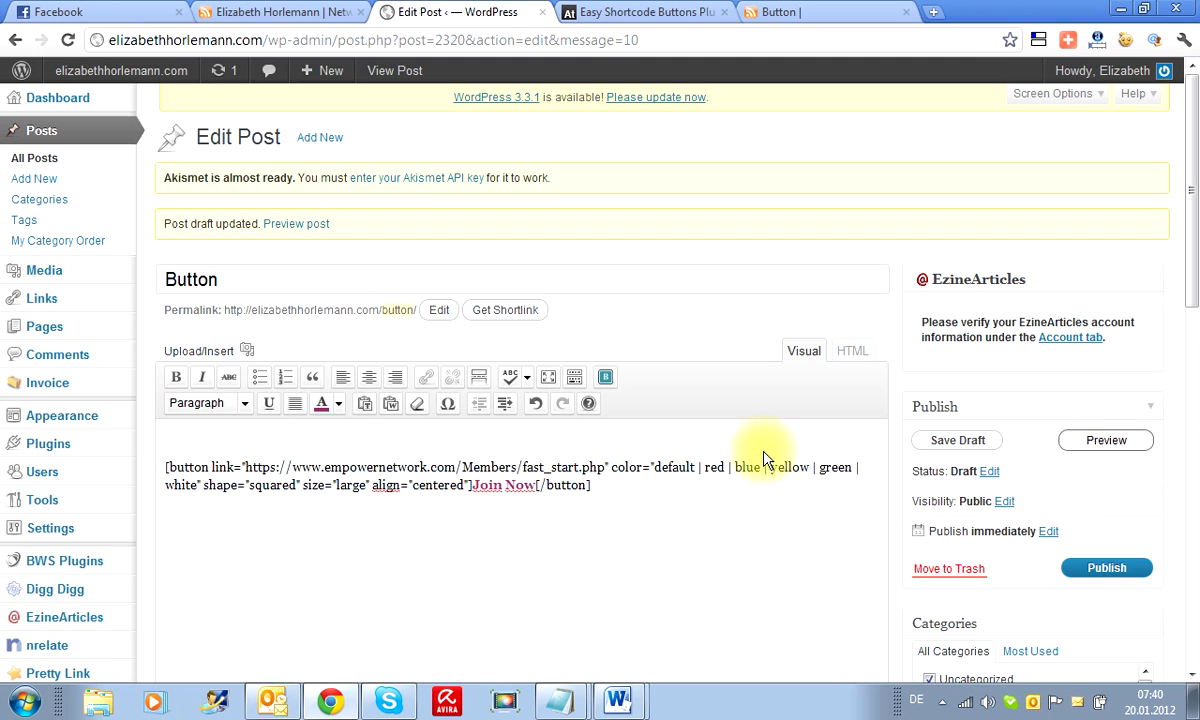
# - Switch to the post preview, close the popup overlay and examine the "Join Now" button in the post
pyautogui.click(777, 12)
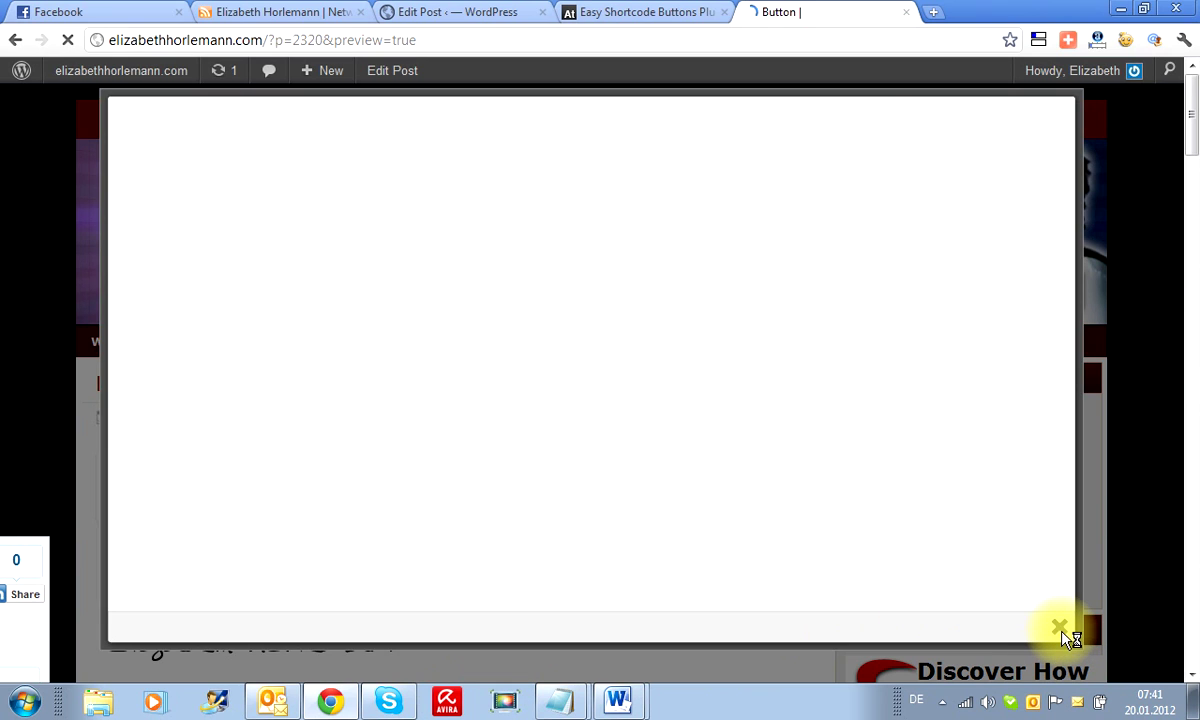
pyautogui.click(1061, 633)
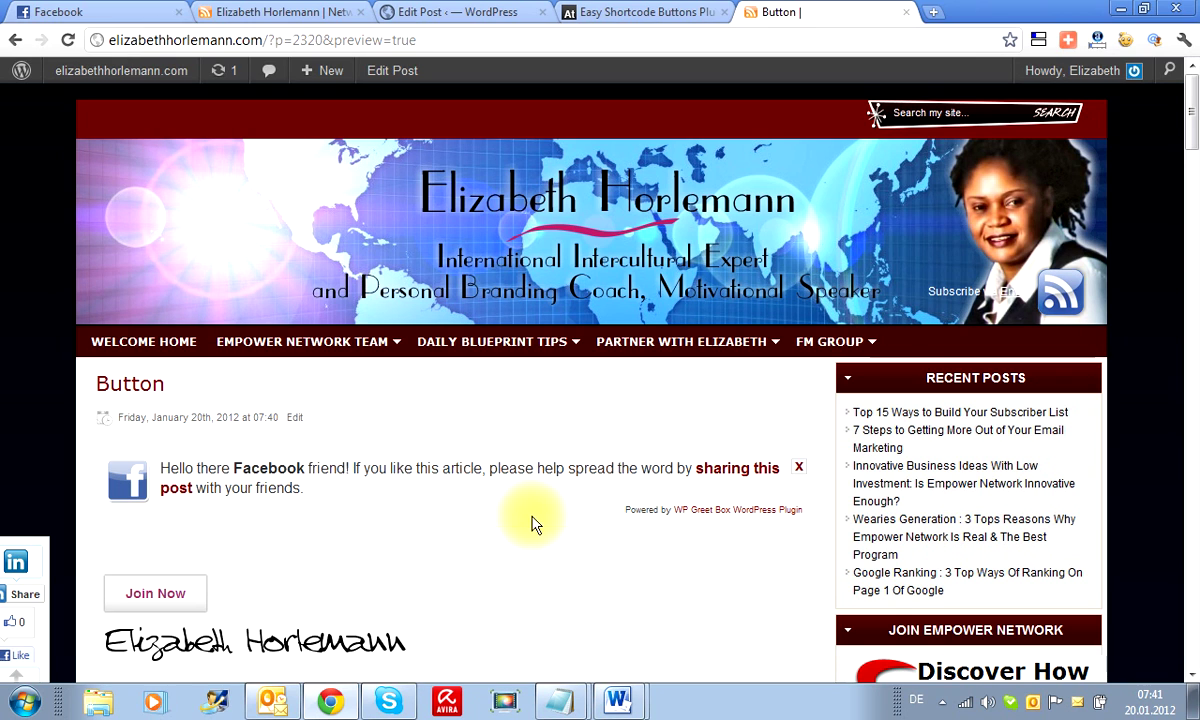
pyautogui.scroll(-2, 533, 535)
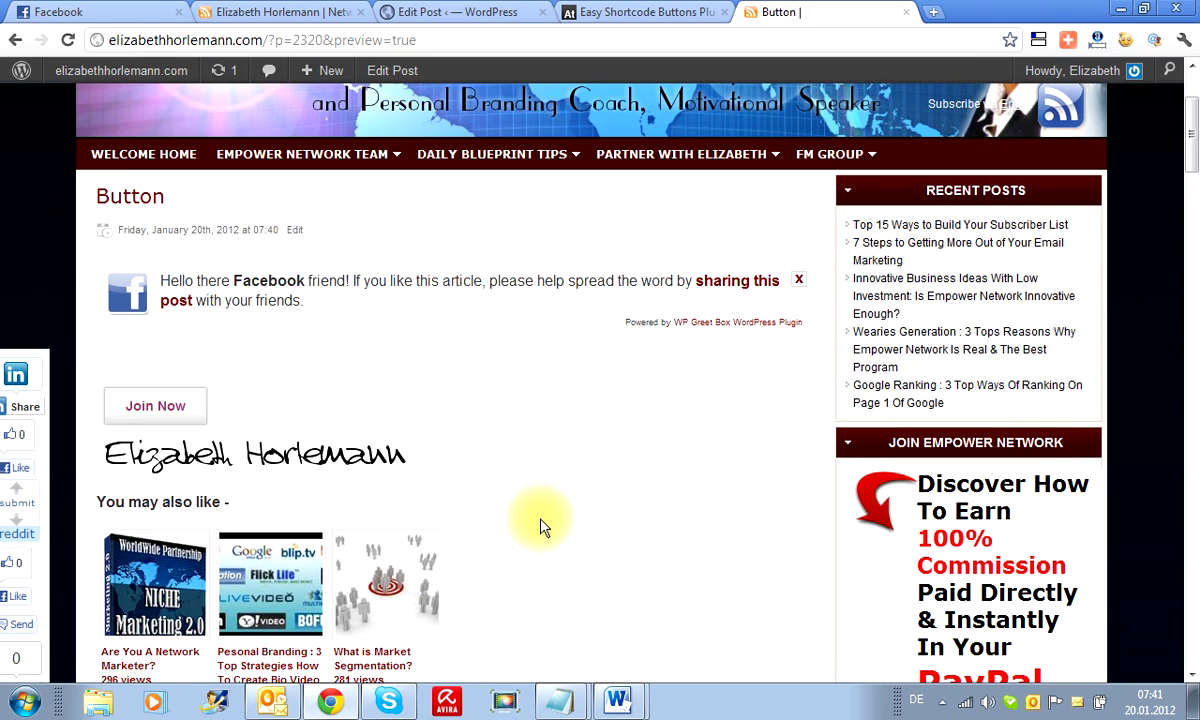
pyautogui.scroll(-2, 540, 525)
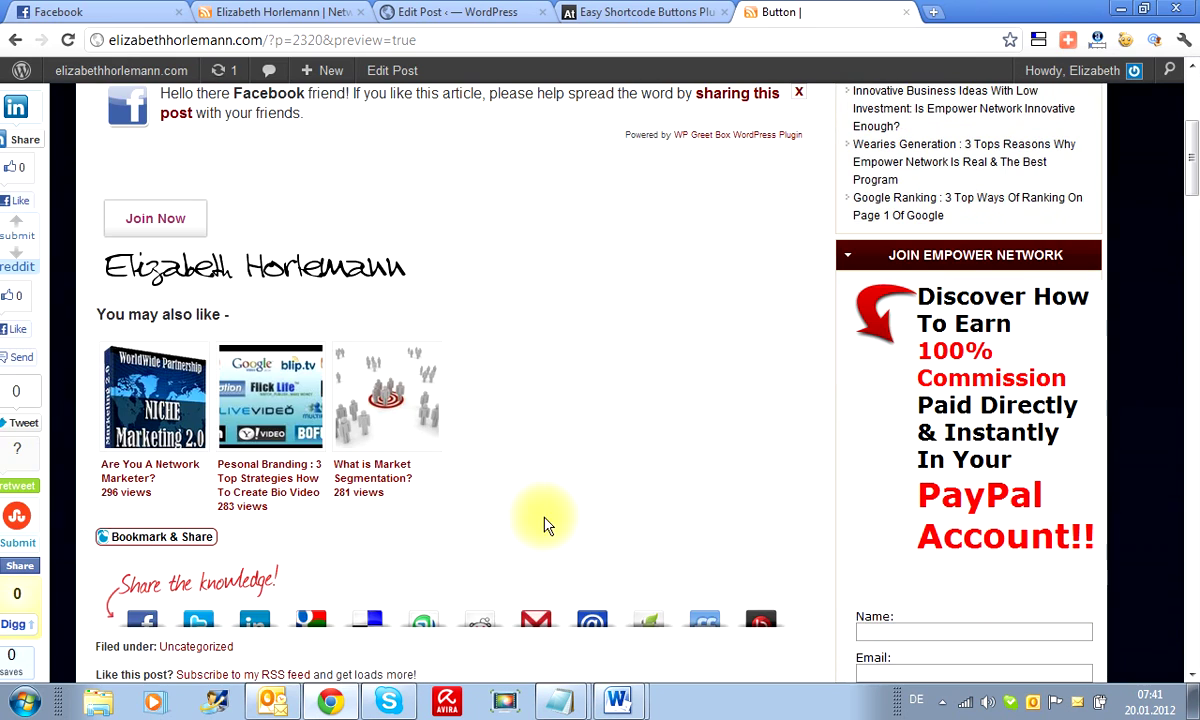
pyautogui.click(506, 705)
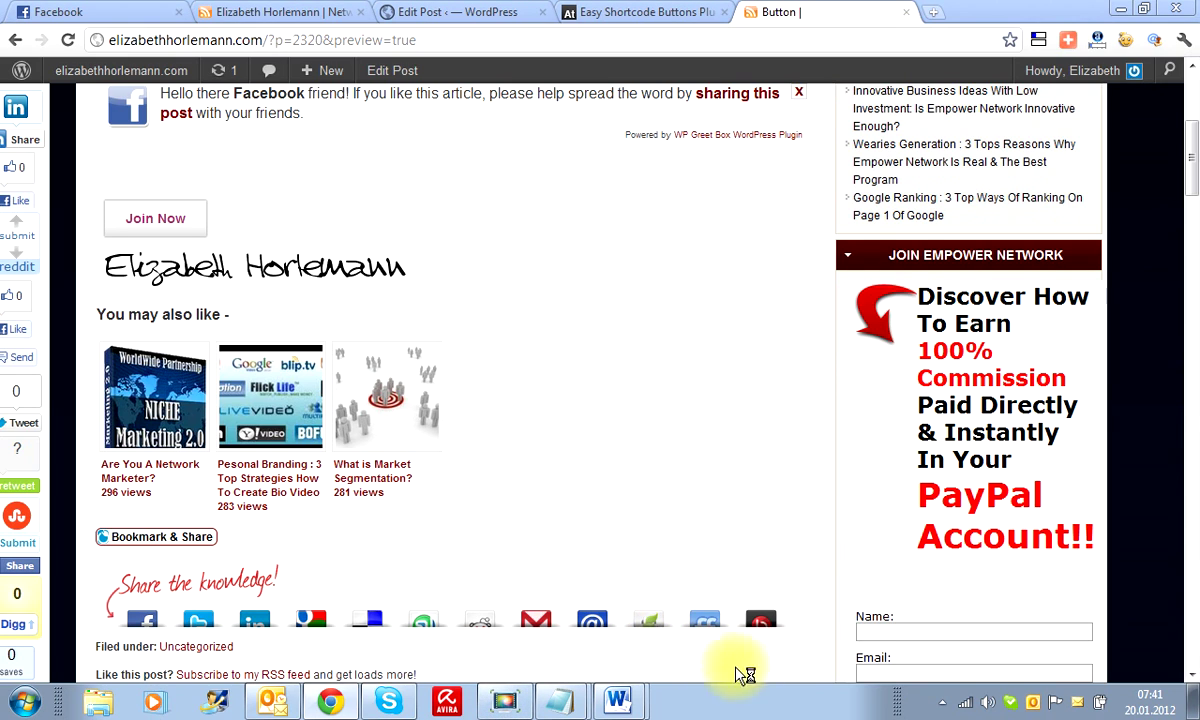
pyautogui.click(943, 703)
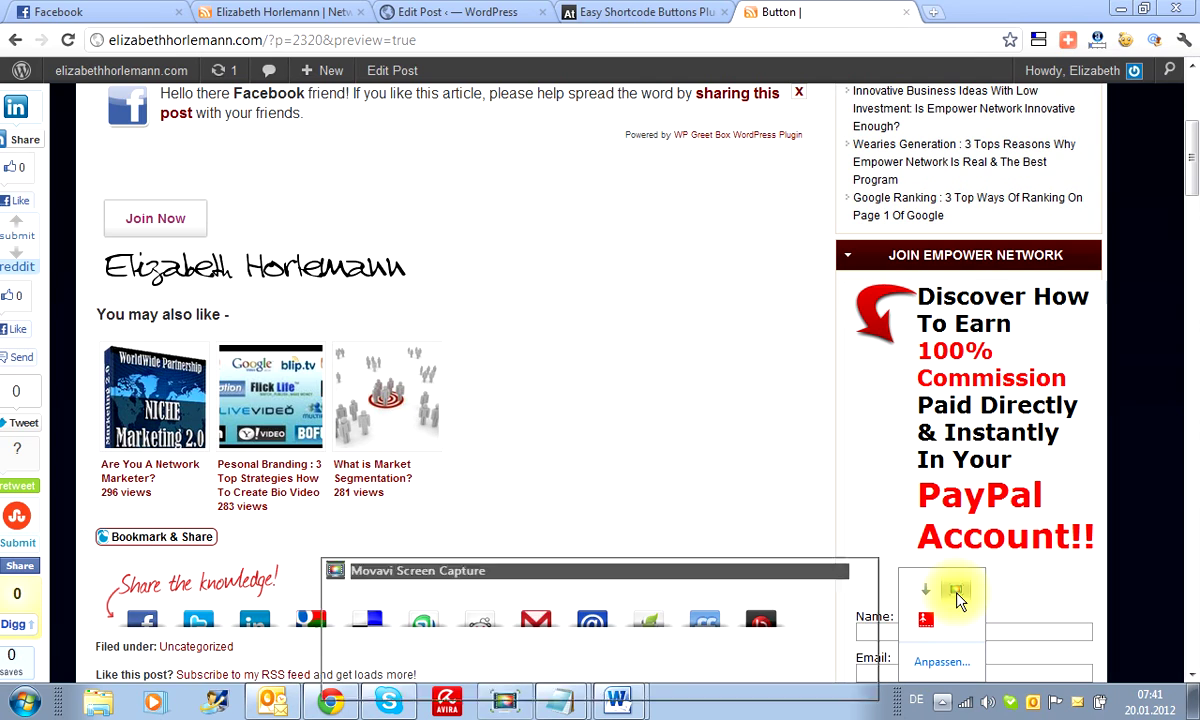